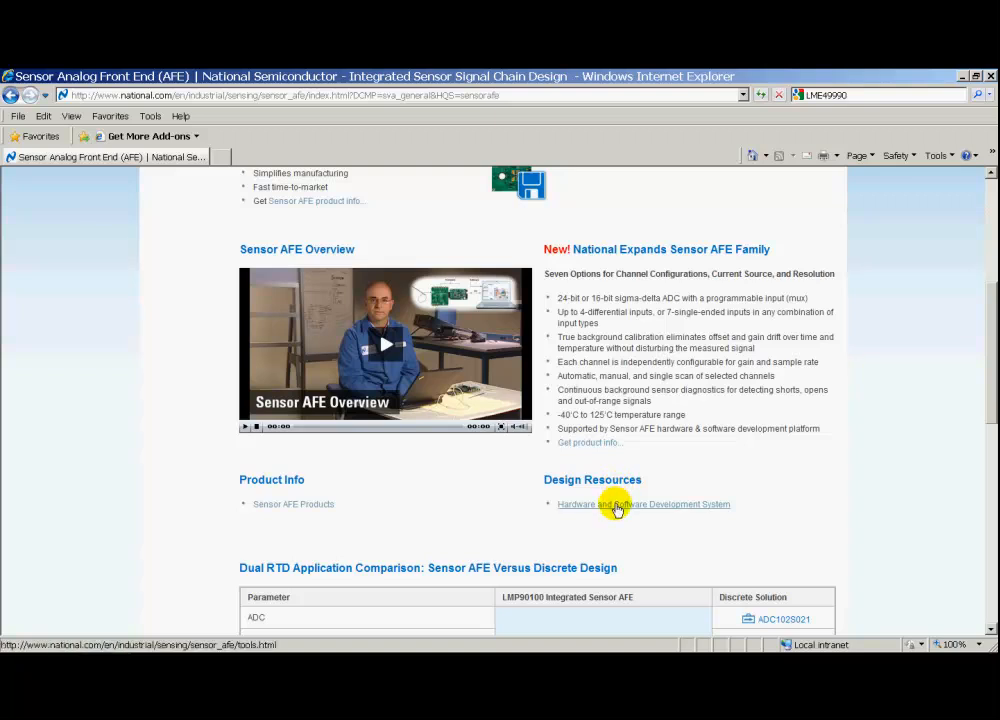
# - Download the LMP91050 Sensor AFE software from the Hardware and Software Development System page and save TI_SensorAFE_LMP91050.zip to the Desktop
pyautogui.click(616, 506)
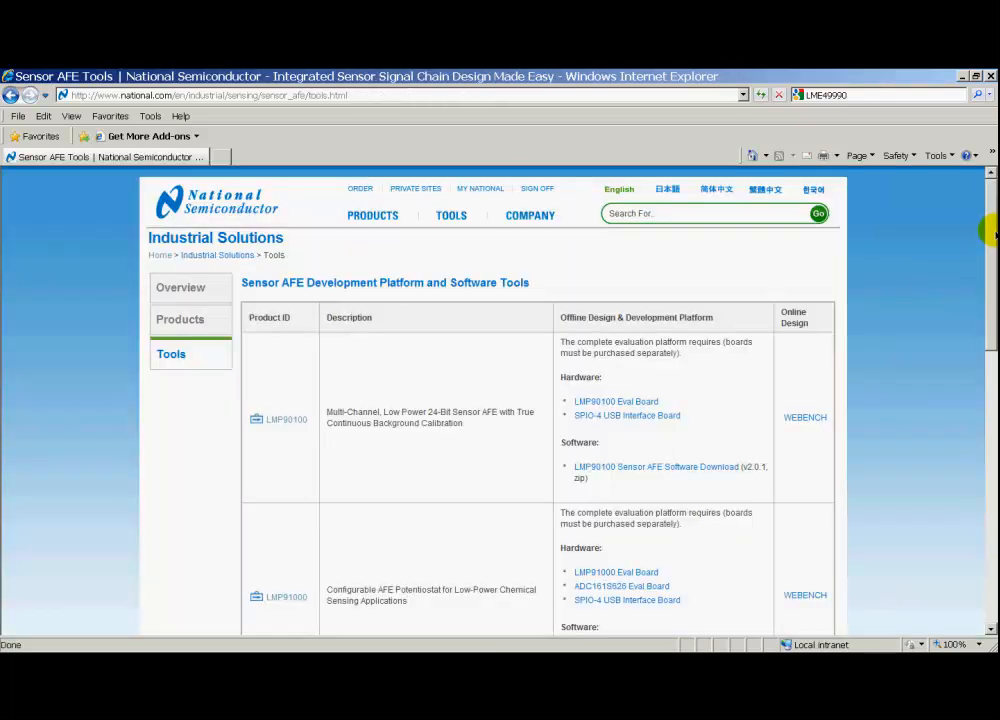
pyautogui.moveTo(988, 232); pyautogui.dragTo(988, 393)
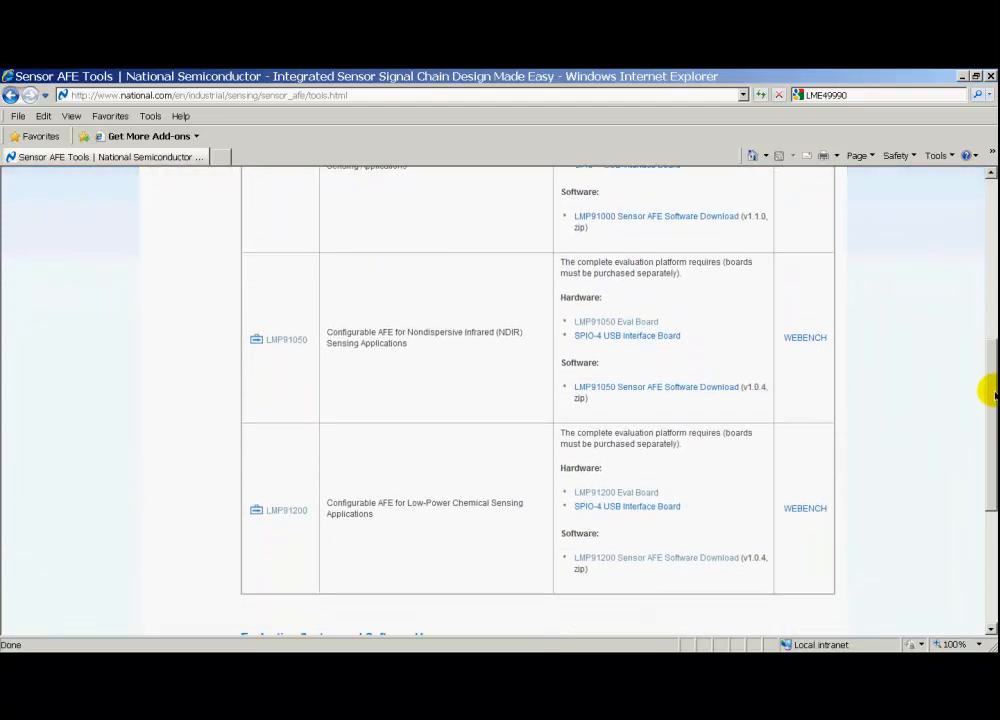
pyautogui.click(593, 391)
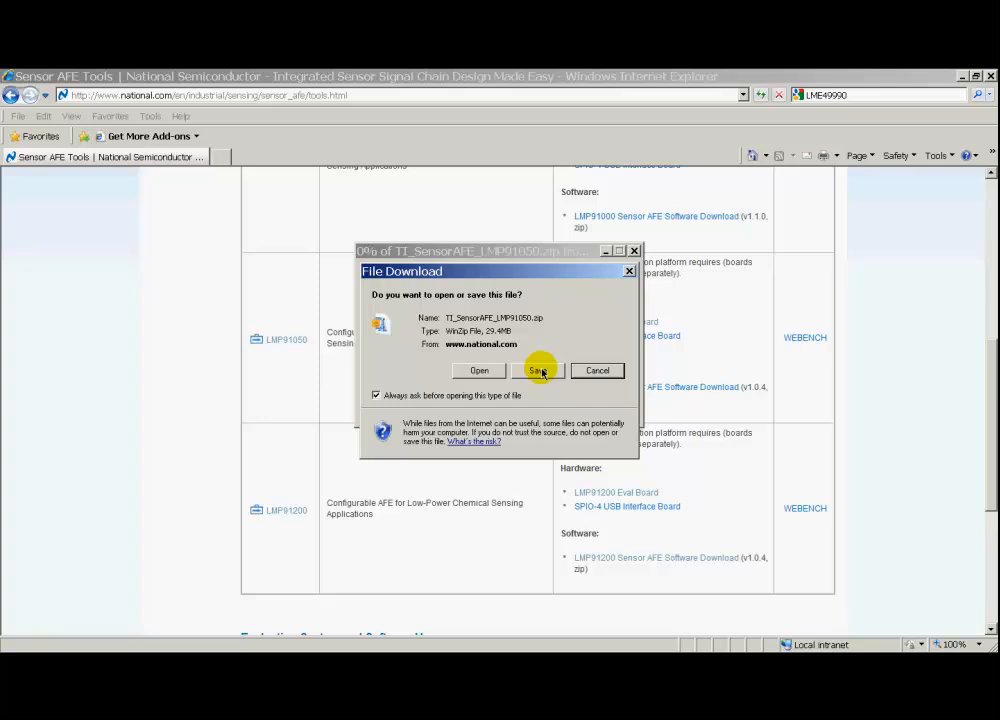
pyautogui.click(539, 371)
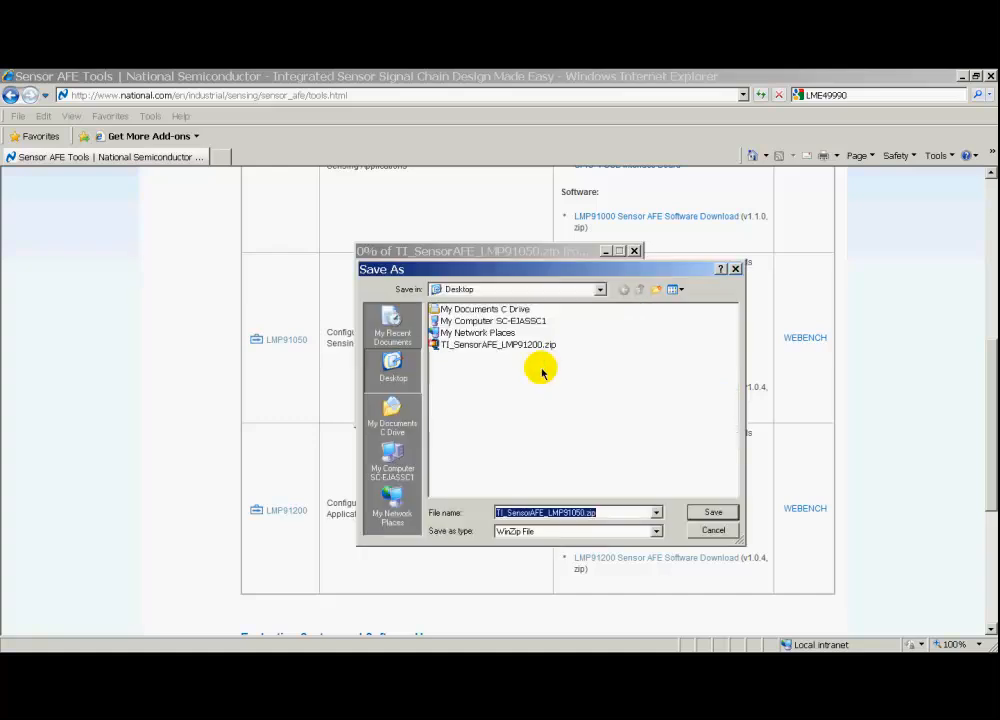
pyautogui.click(710, 515)
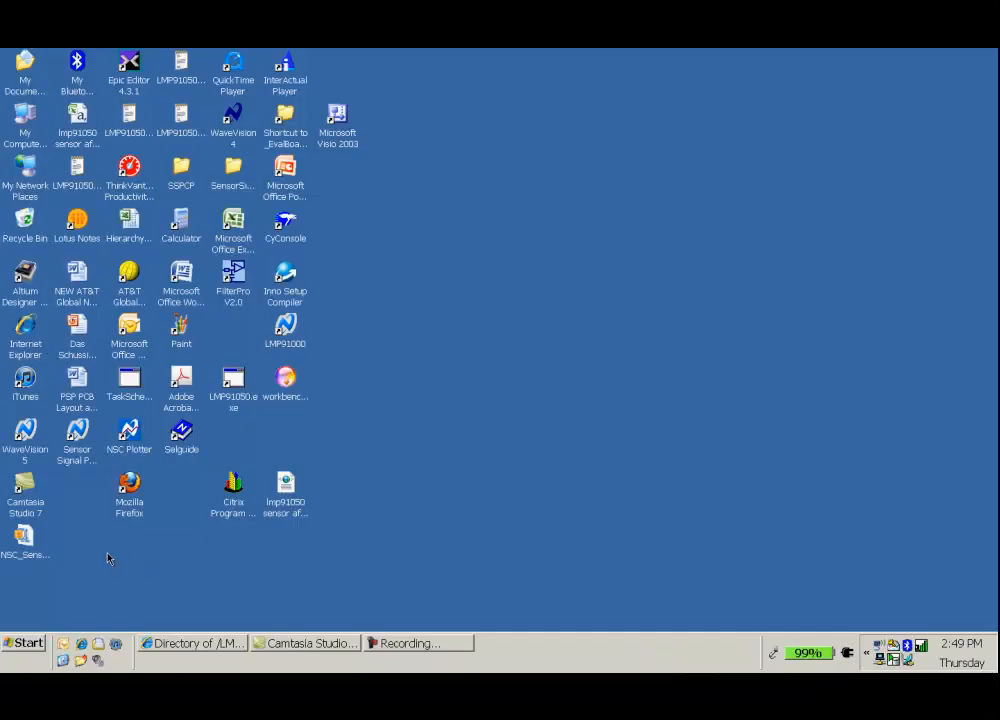
# - Extract all contents of NSC_SensorAFE_LMP91050_v1.0.1.zip to the Desktop and close the archive and folder windows
pyautogui.doubleClick(22, 540)
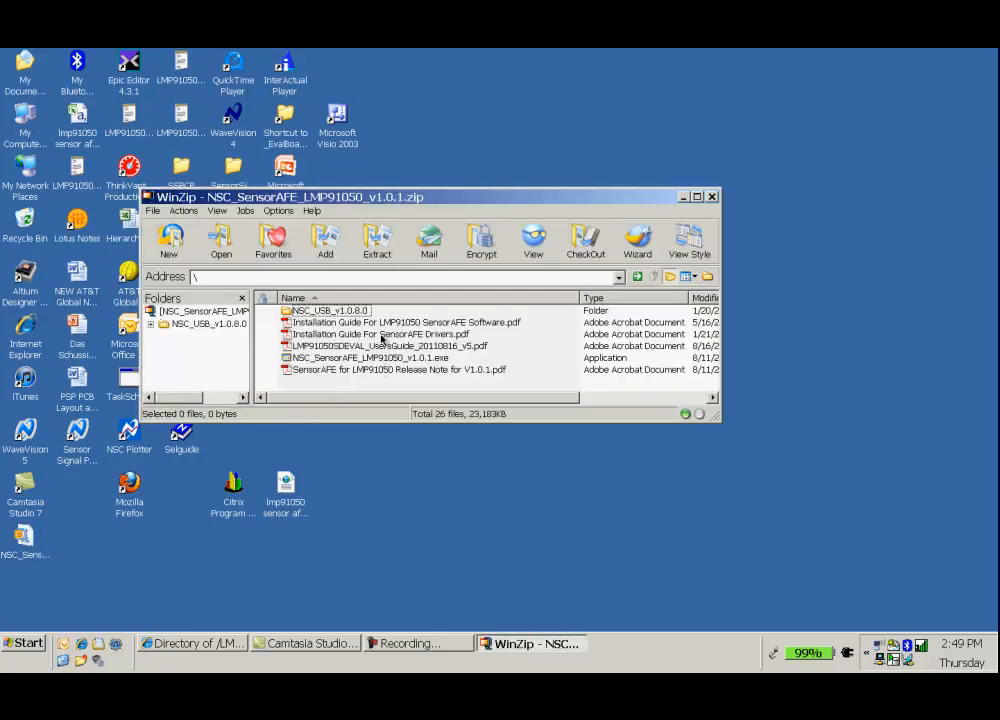
pyautogui.hotkey('ctrl', 'a')
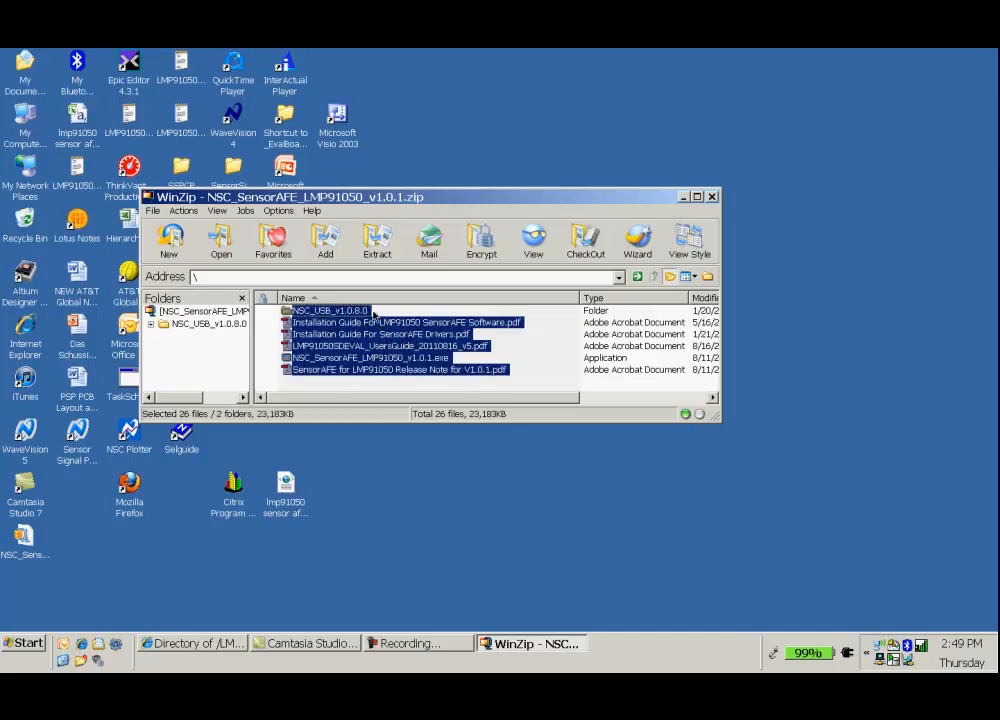
pyautogui.click(376, 254)
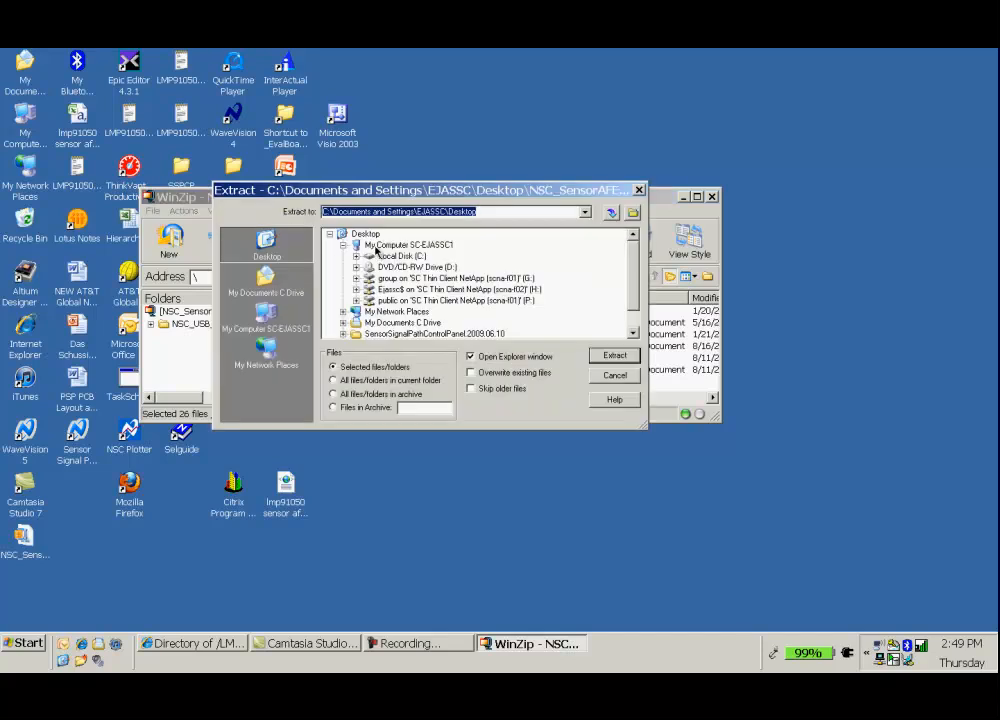
pyautogui.click(366, 236)
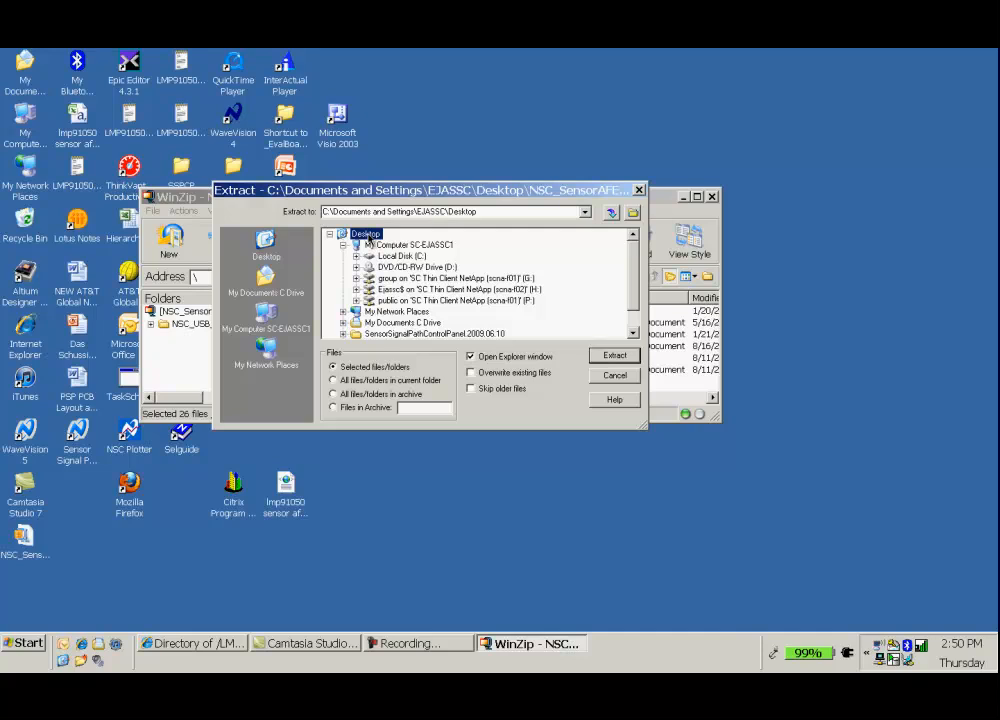
pyautogui.click(616, 357)
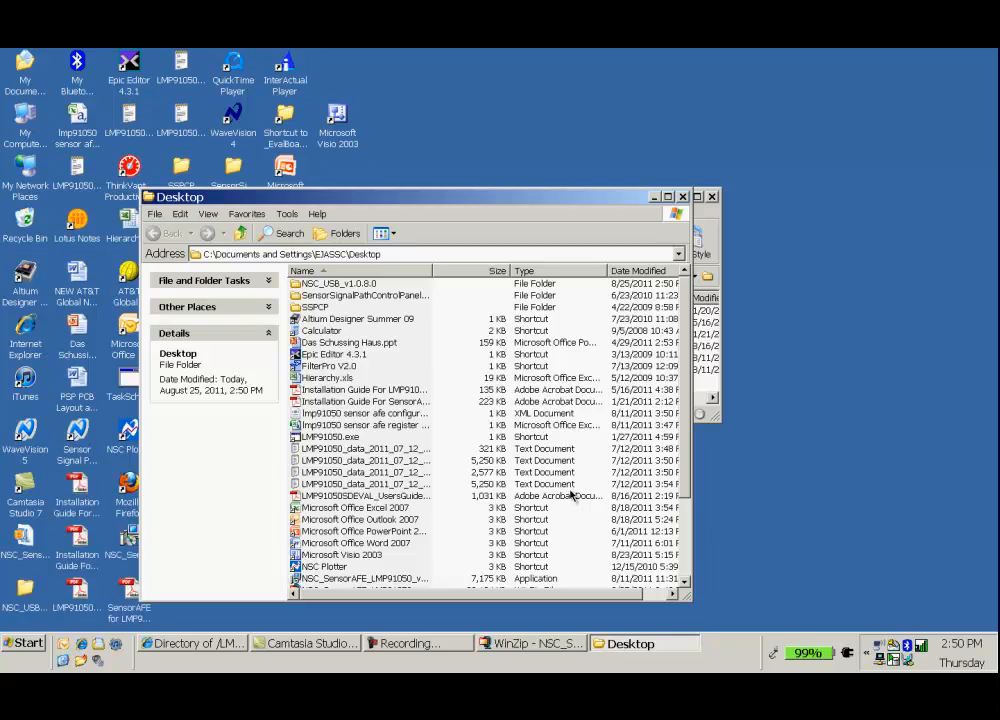
pyautogui.click(683, 197)
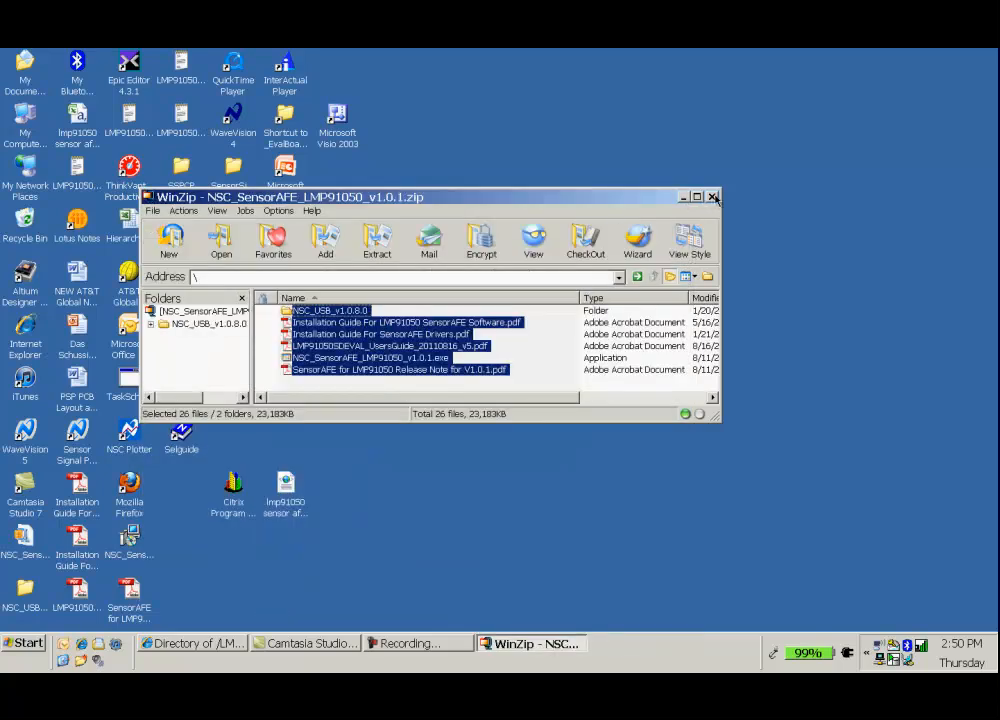
pyautogui.click(713, 197)
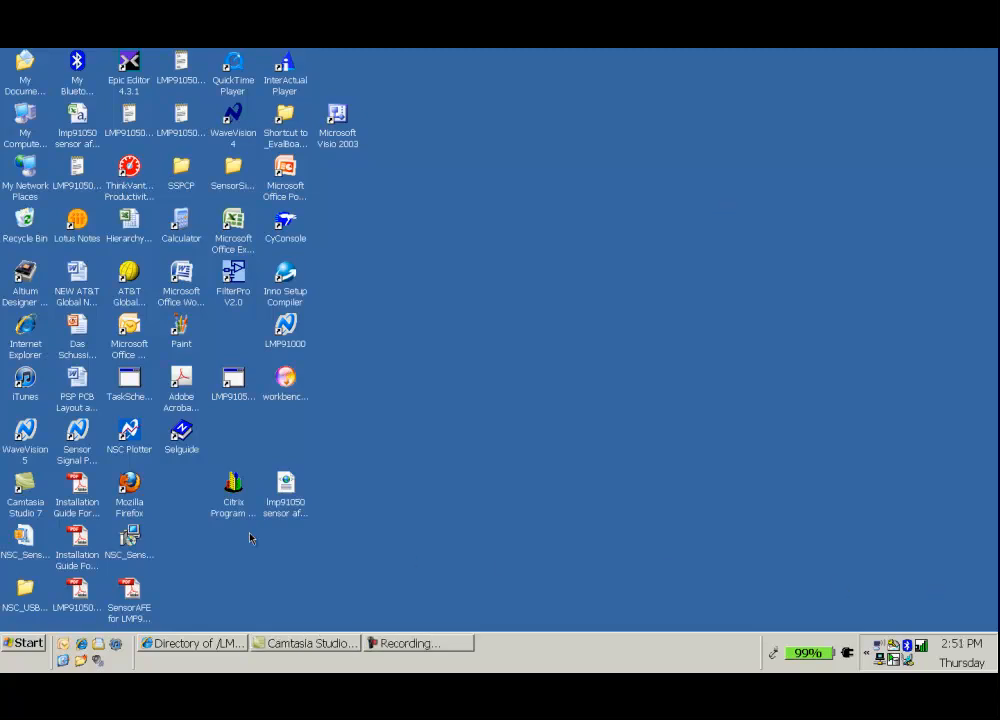
# - Install LMP91050 by running NSC_SensorAFE_LMP91050_v1.0.1.exe with the default destination and Start Menu folders and a desktop icon
pyautogui.click(137, 540)
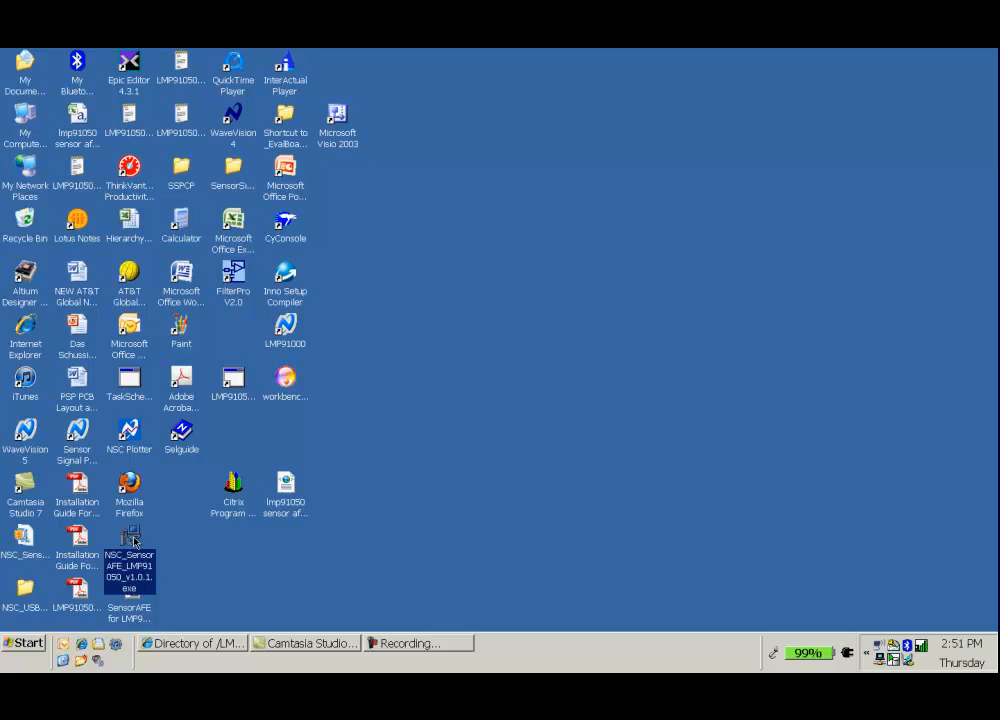
pyautogui.doubleClick(134, 541)
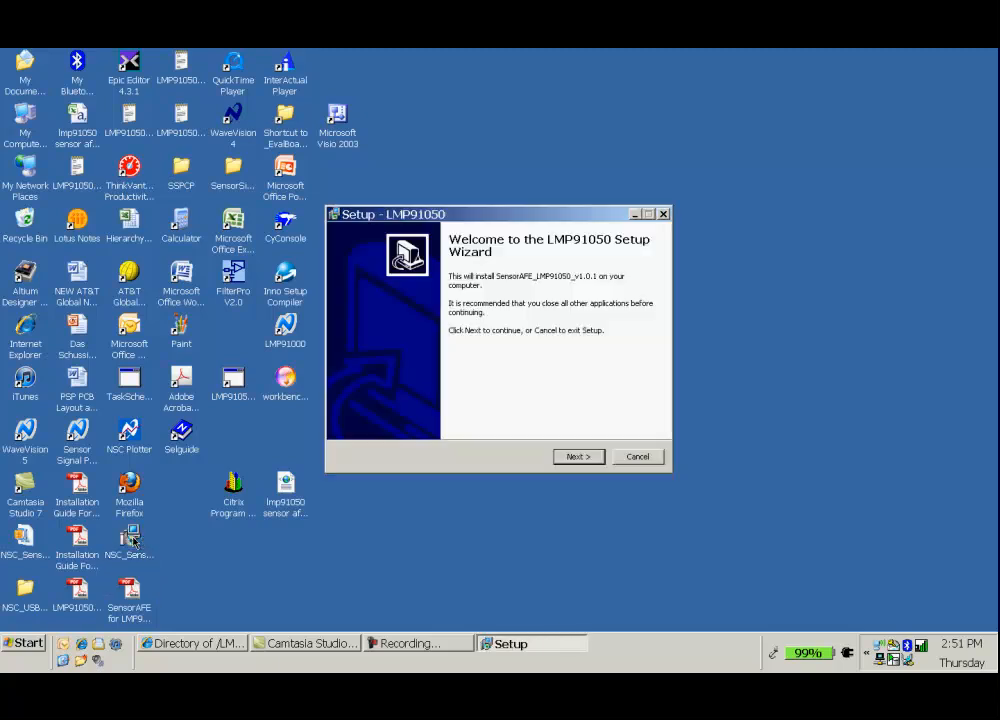
pyautogui.click(577, 457)
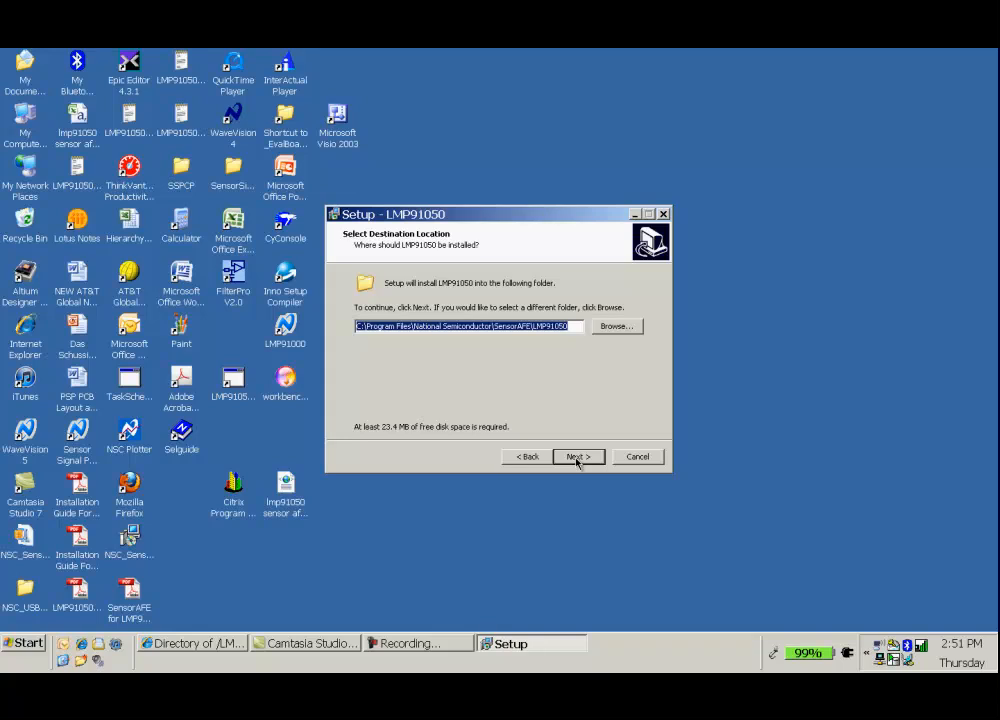
pyautogui.click(577, 457)
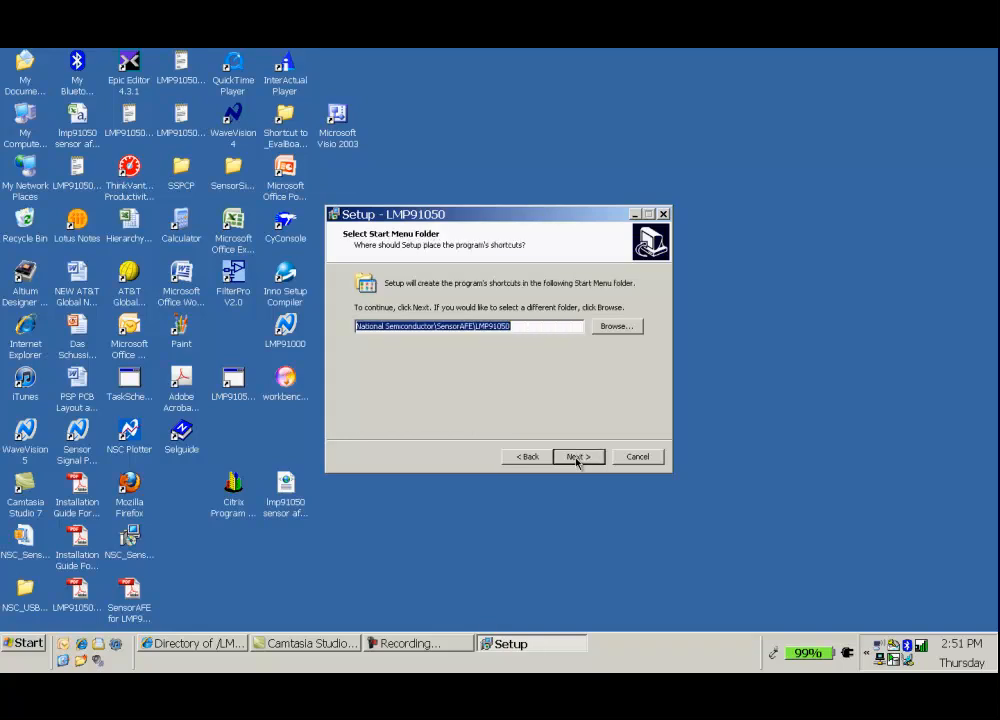
pyautogui.click(577, 457)
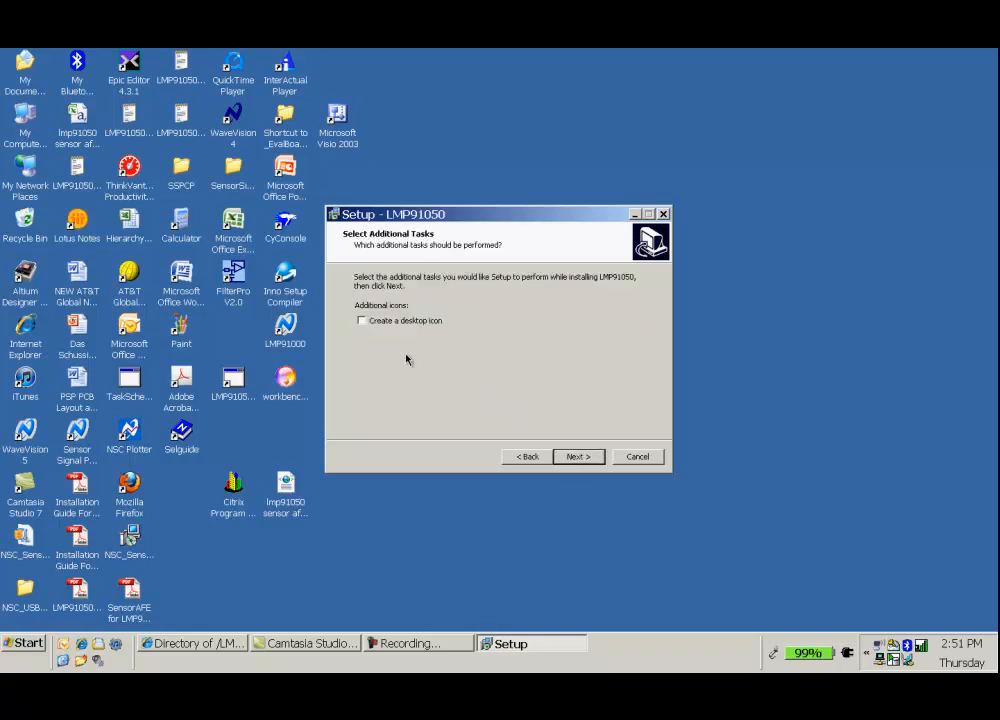
pyautogui.click(362, 321)
pyautogui.click(573, 458)
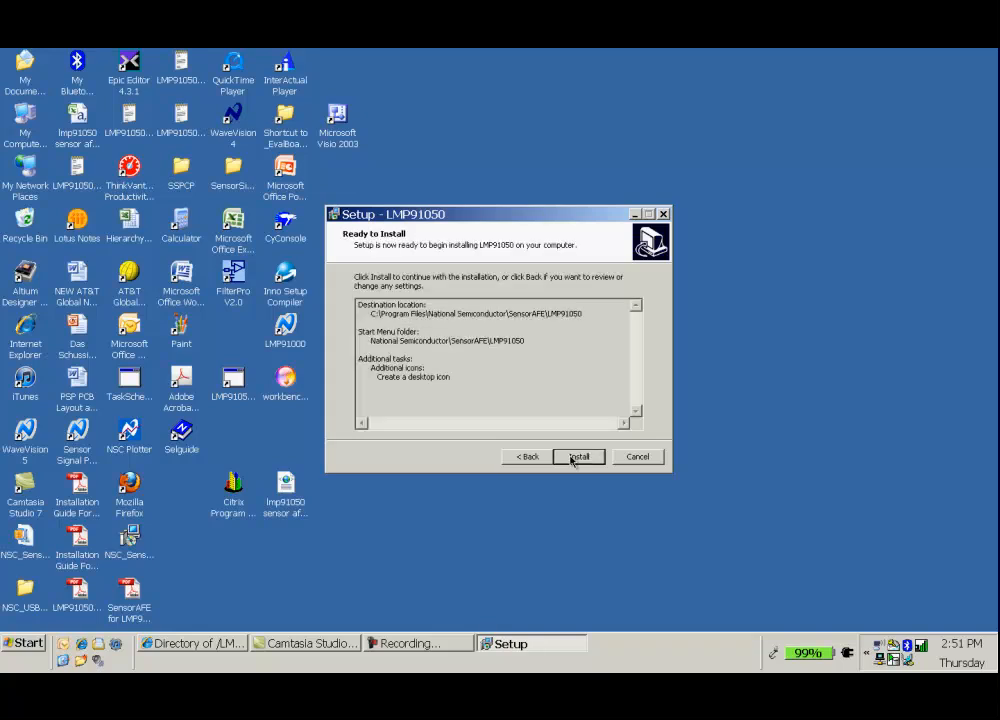
pyautogui.click(578, 456)
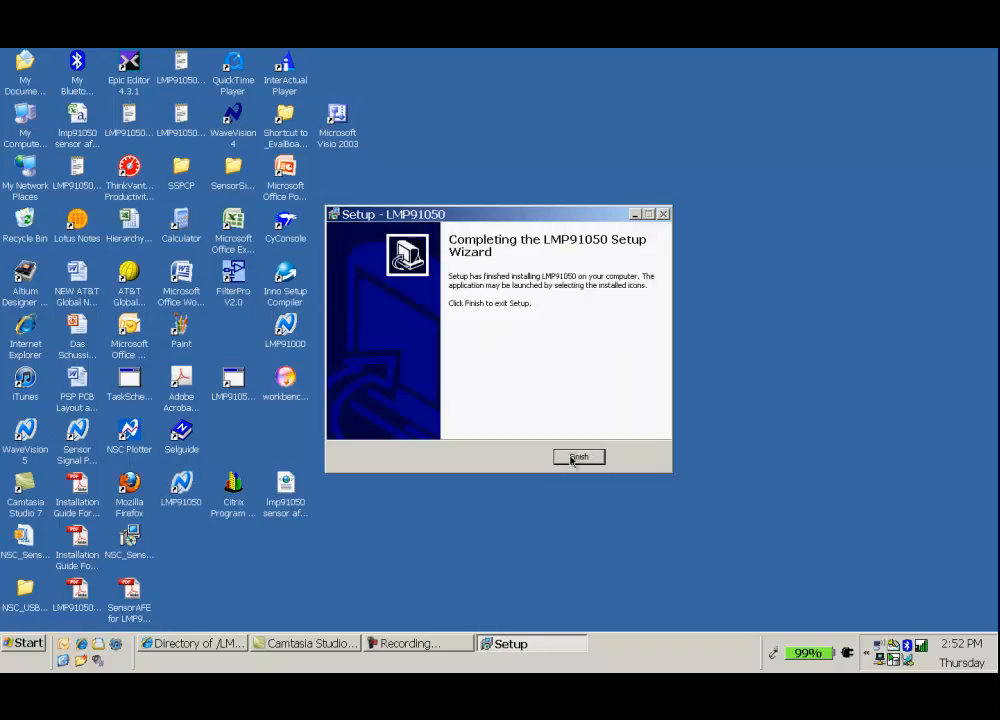
pyautogui.click(576, 457)
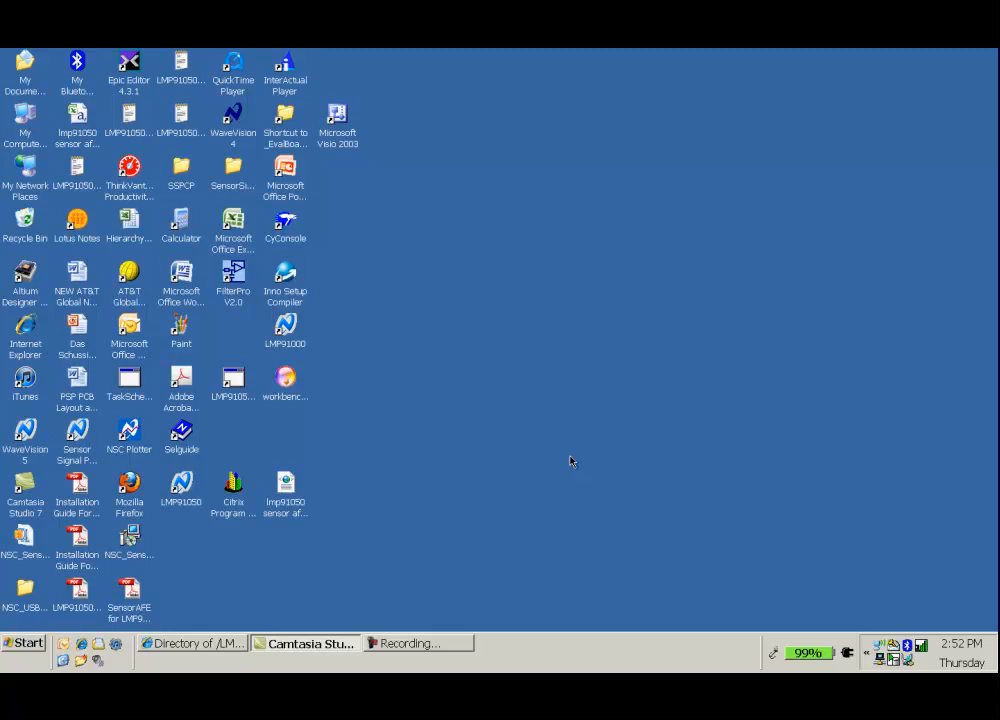
pyautogui.click(180, 487)
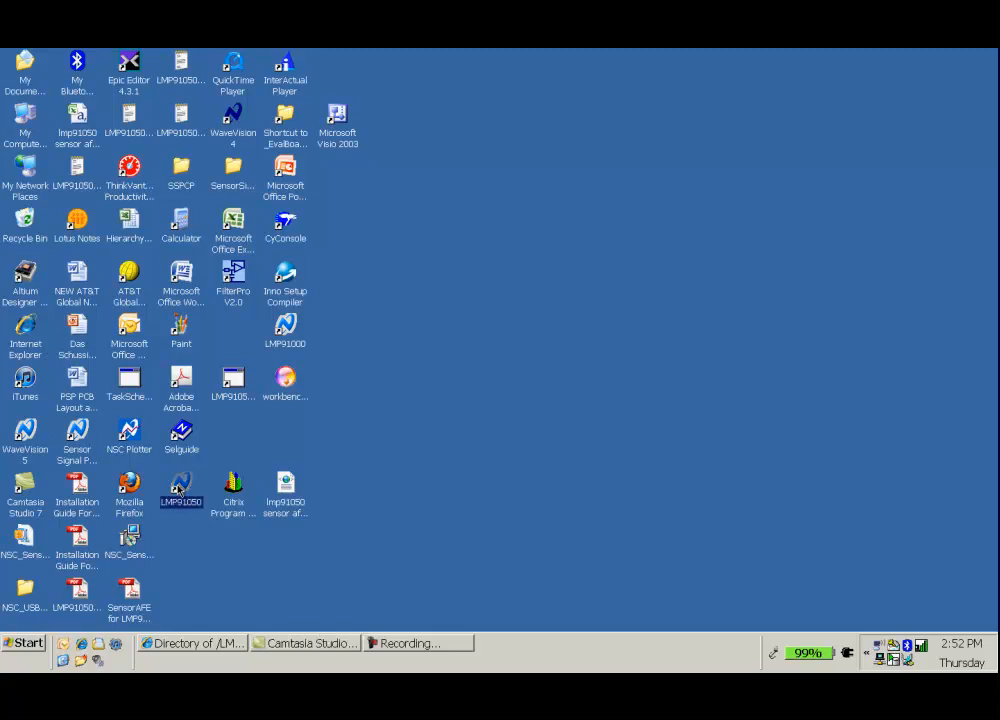
pyautogui.click(403, 645)
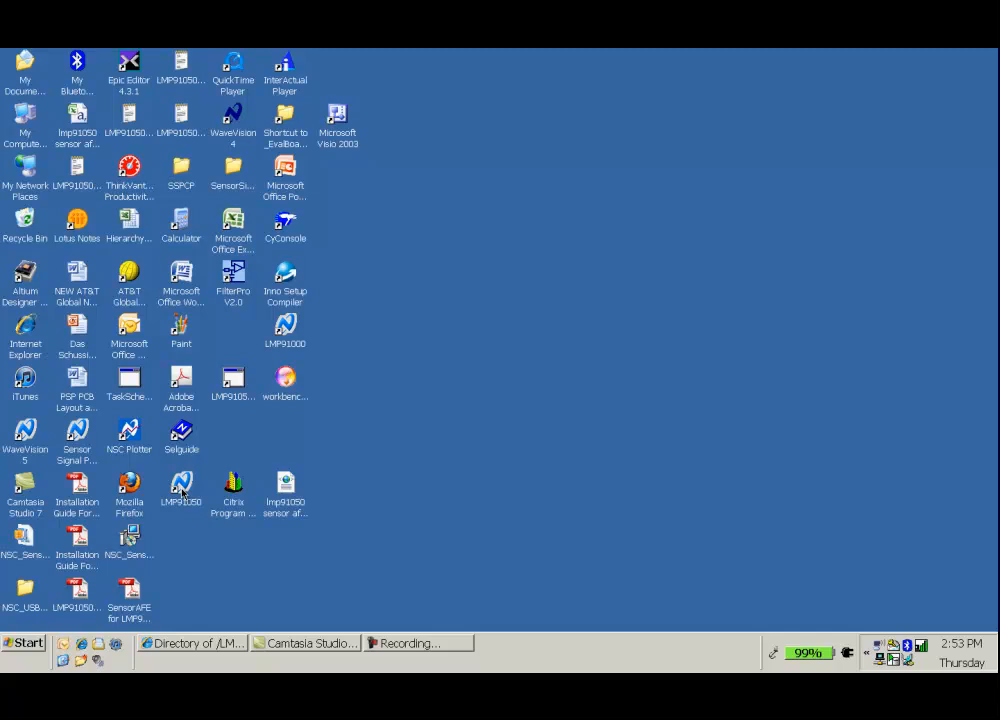
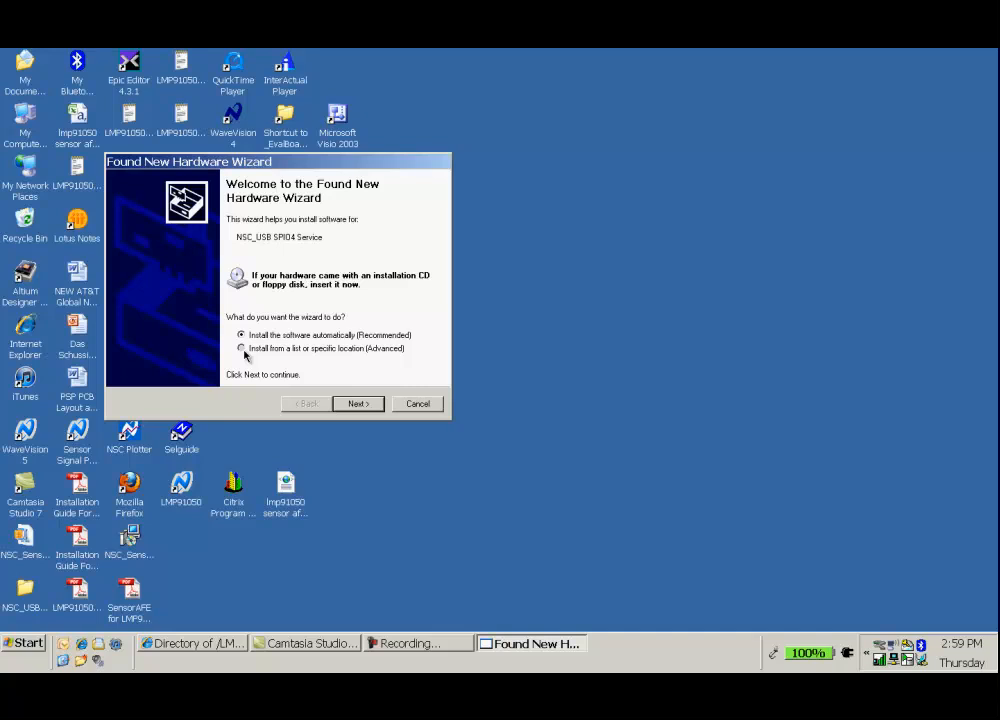
# - Start installing the NSC_USB SPIO4 Service driver from a specific location, using the NSC_USB_v1.0.8.0 folder on the Desktop
pyautogui.click(244, 350)
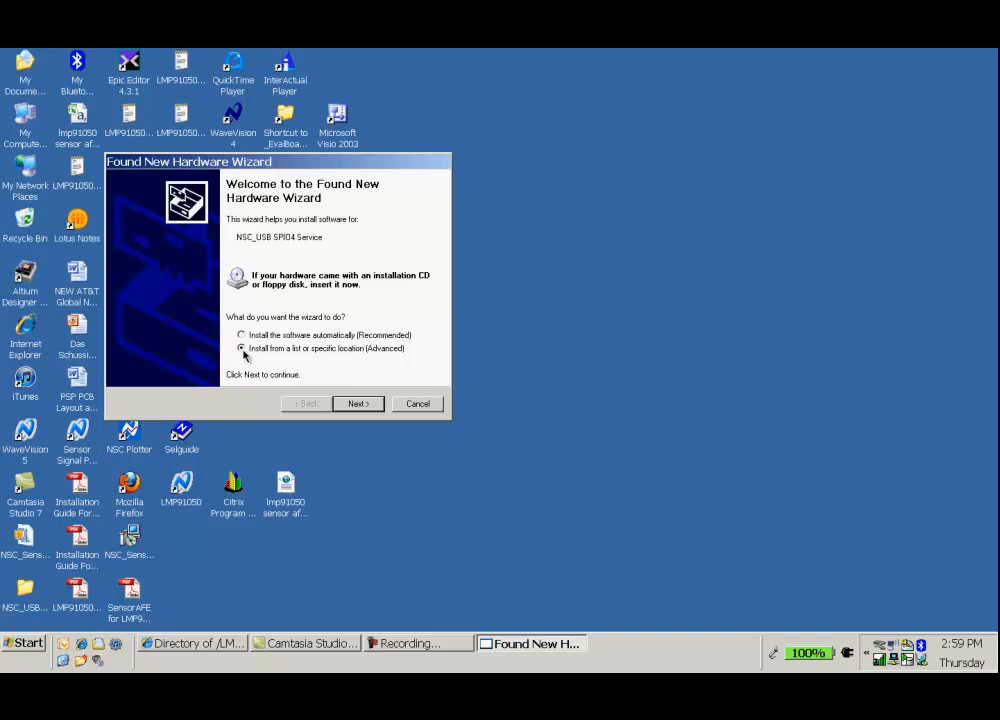
pyautogui.click(356, 406)
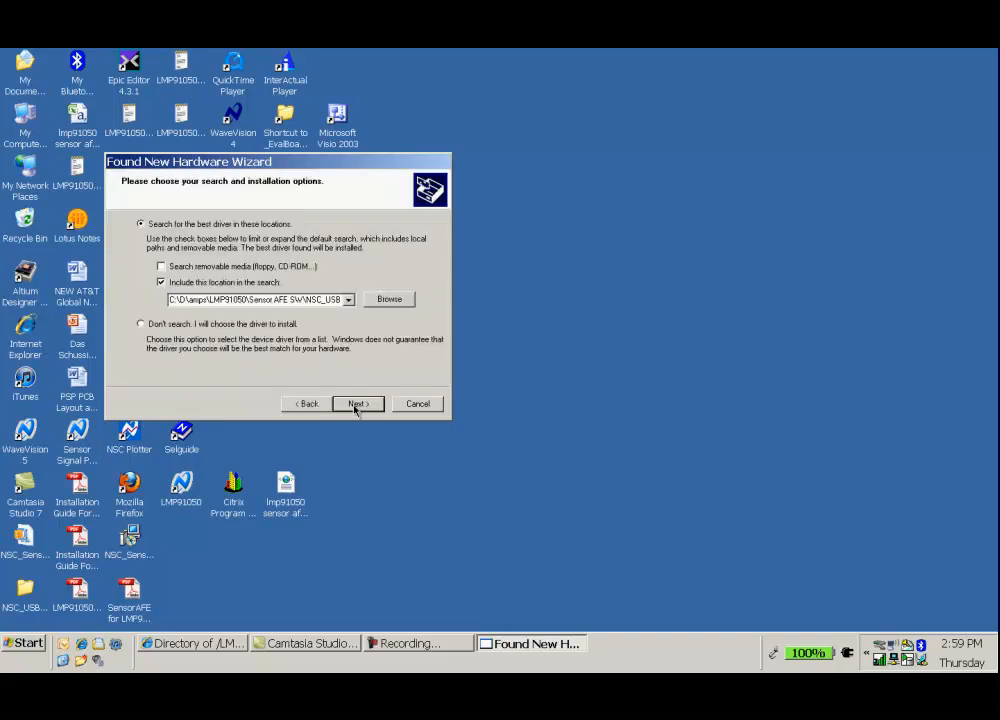
pyautogui.click(457, 644)
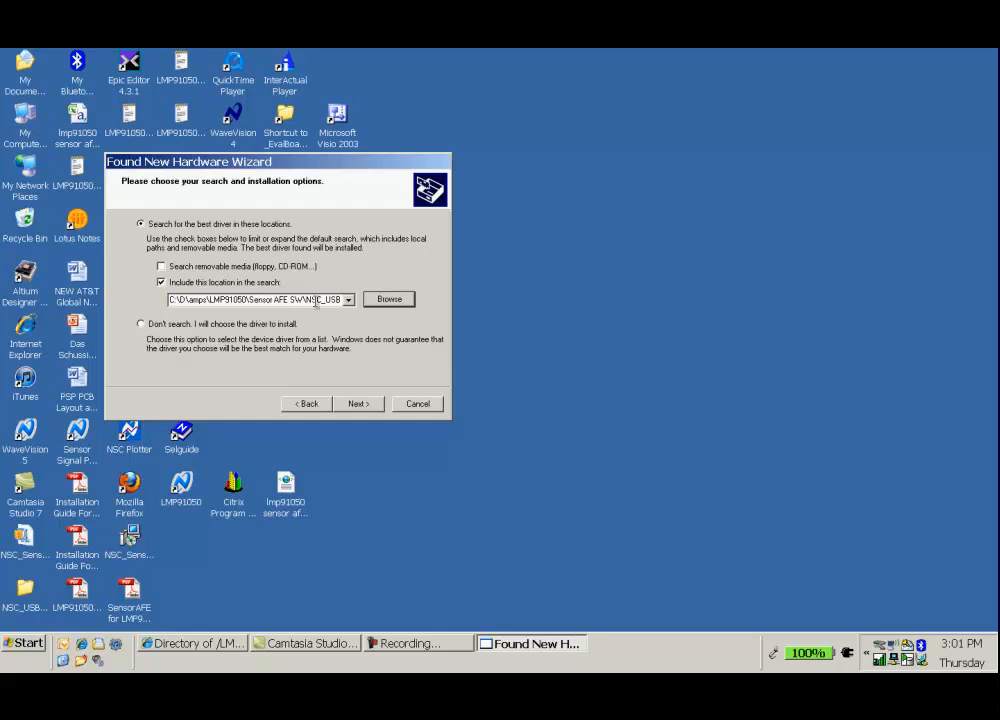
pyautogui.click(389, 299)
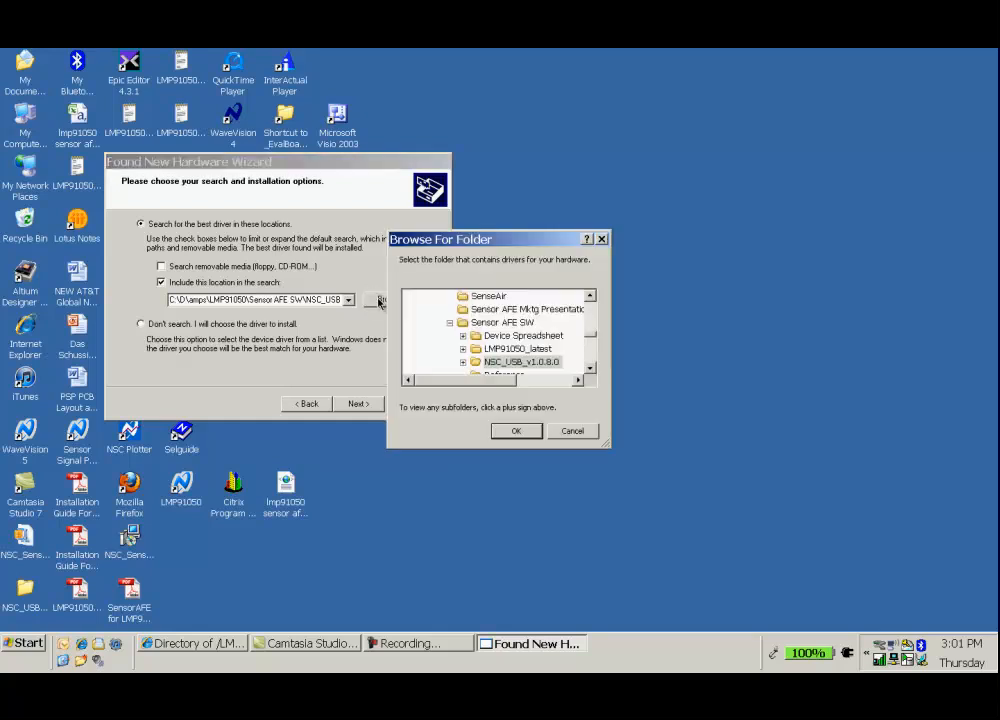
pyautogui.moveTo(590, 336); pyautogui.dragTo(590, 302)
pyautogui.click(437, 297)
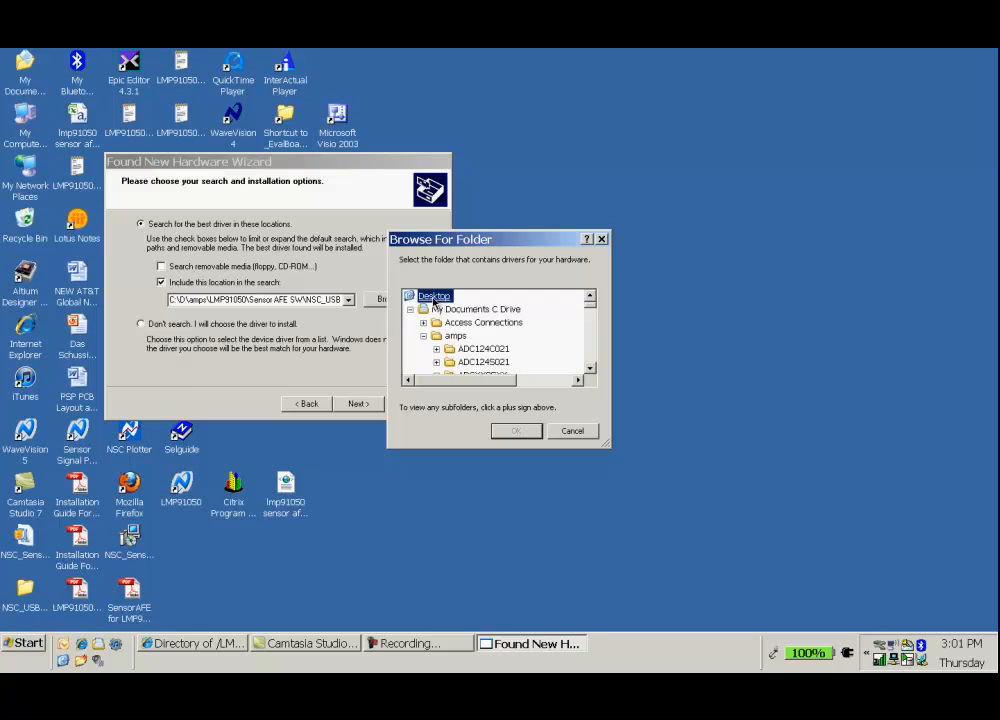
pyautogui.click(410, 309)
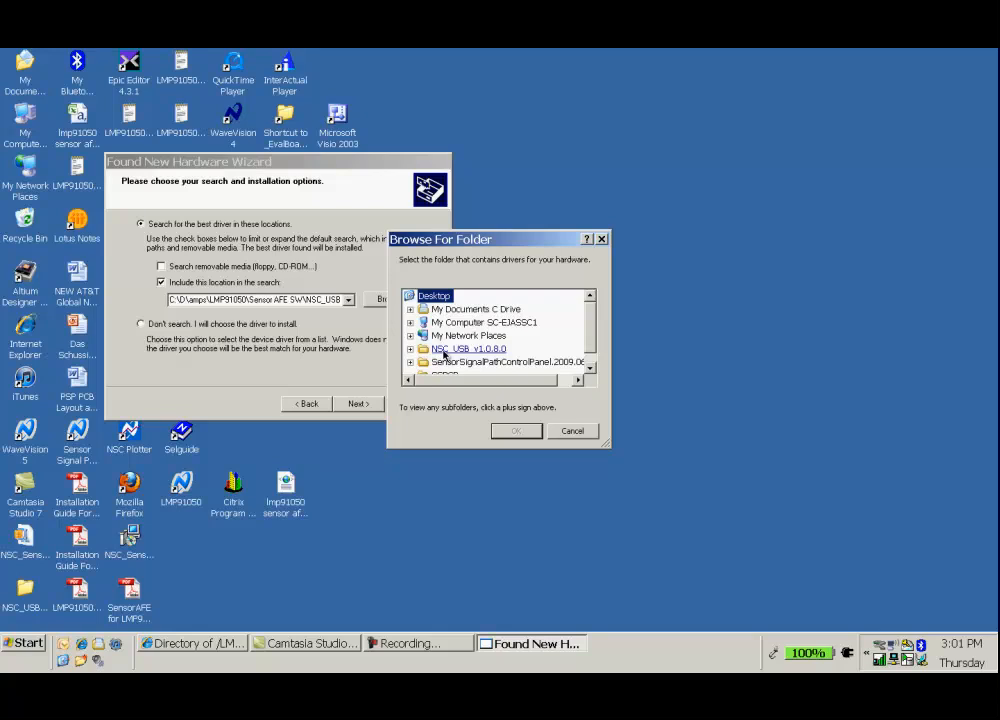
pyautogui.click(444, 350)
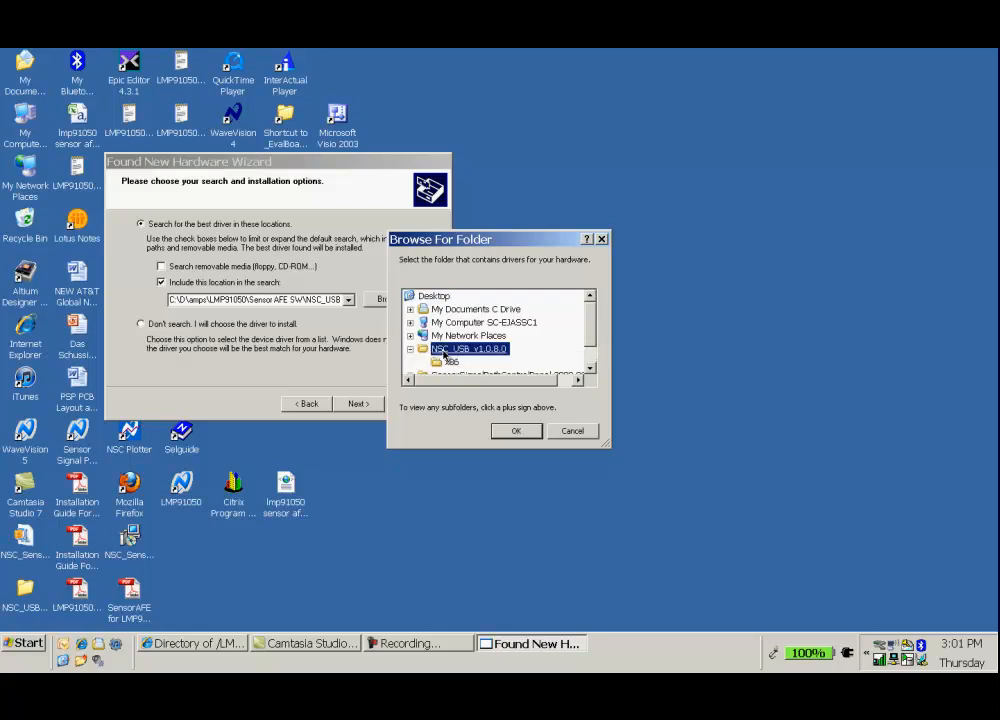
pyautogui.click(509, 432)
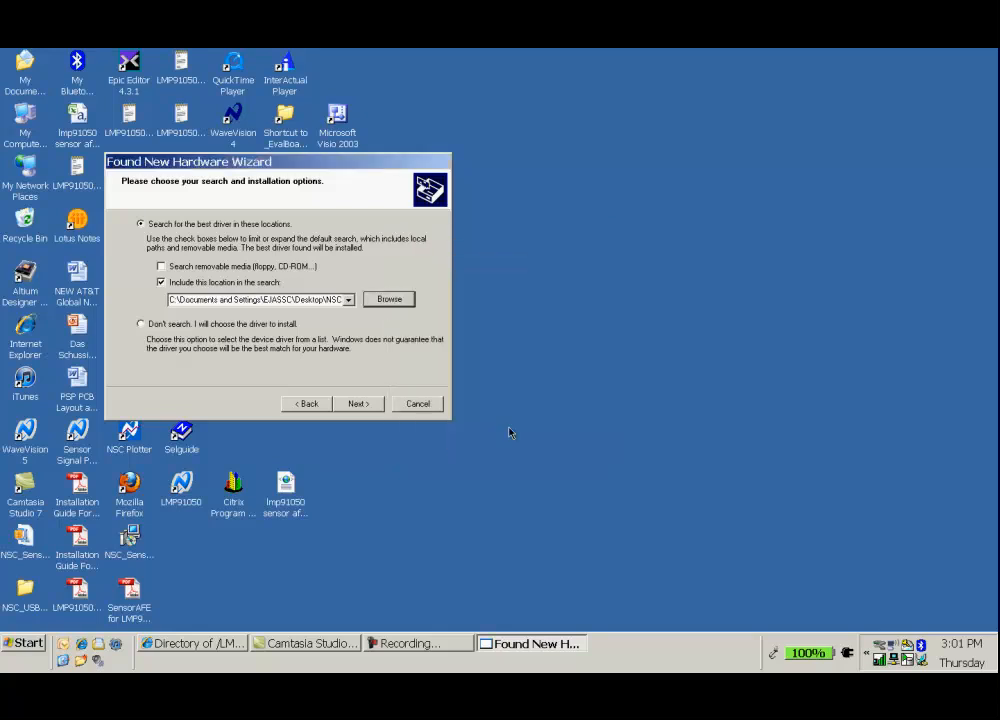
pyautogui.click(362, 405)
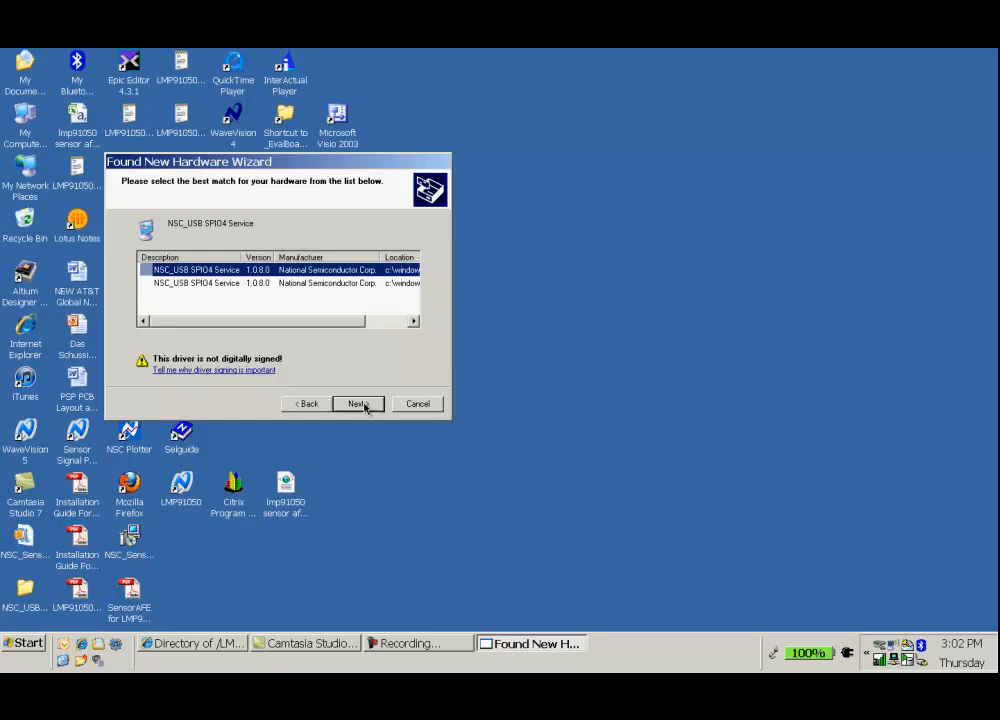
pyautogui.click(358, 404)
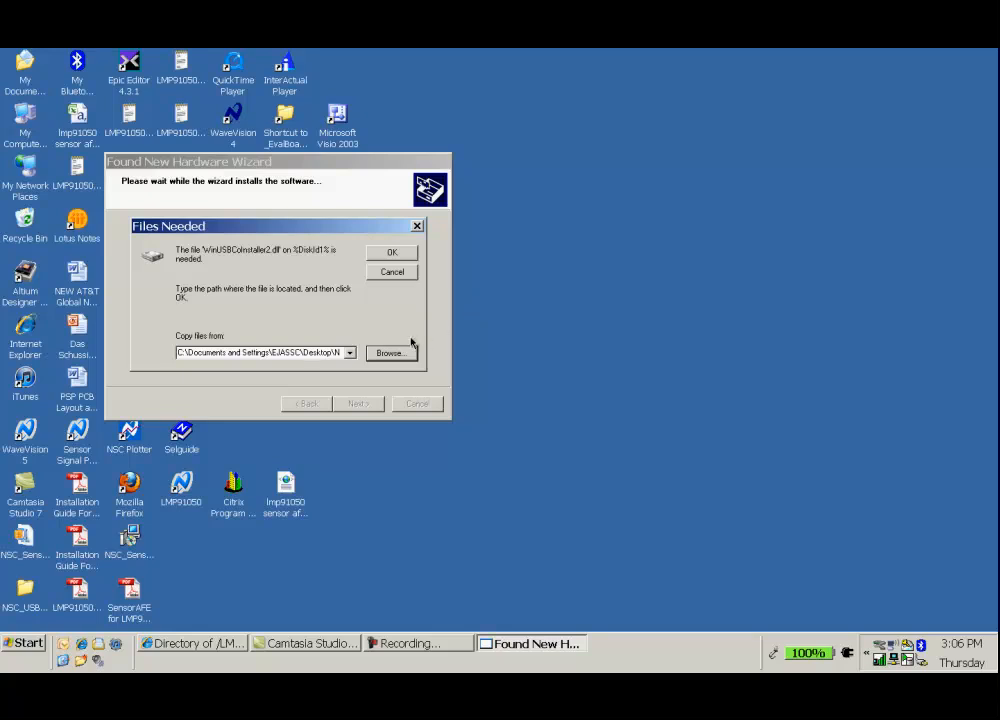
# - Supply winusbcoinstaller2.dll from the NSC_USB_v1.0.8.0 folder on the Desktop and finish installing the NSC_USB SPIO4 Service driver
pyautogui.click(383, 356)
pyautogui.click(383, 356)
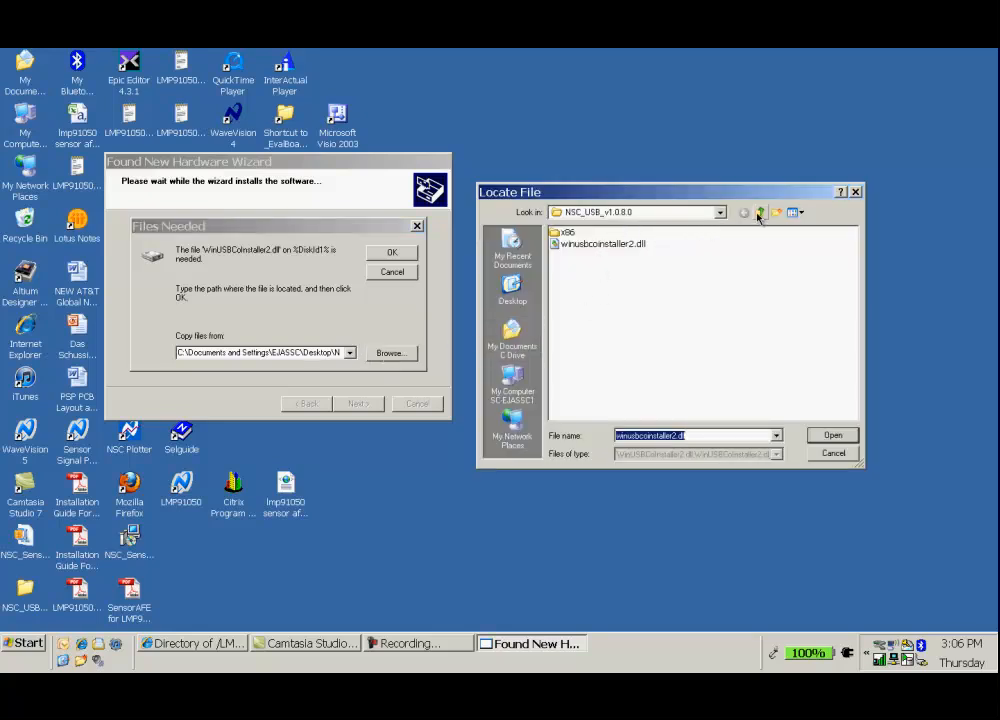
pyautogui.click(720, 212)
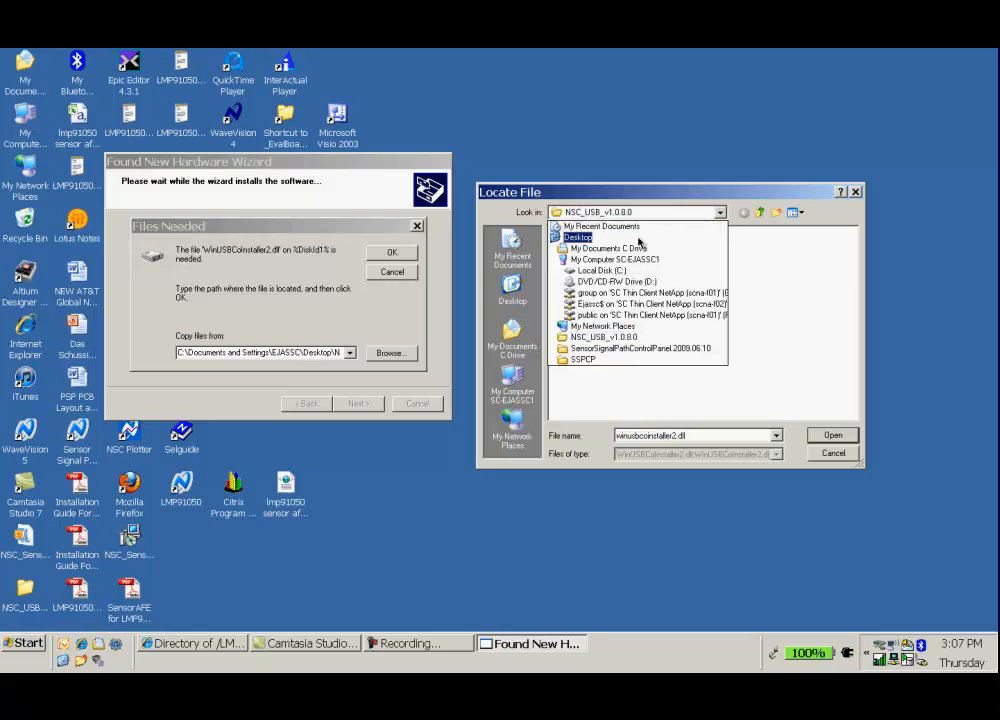
pyautogui.click(605, 237)
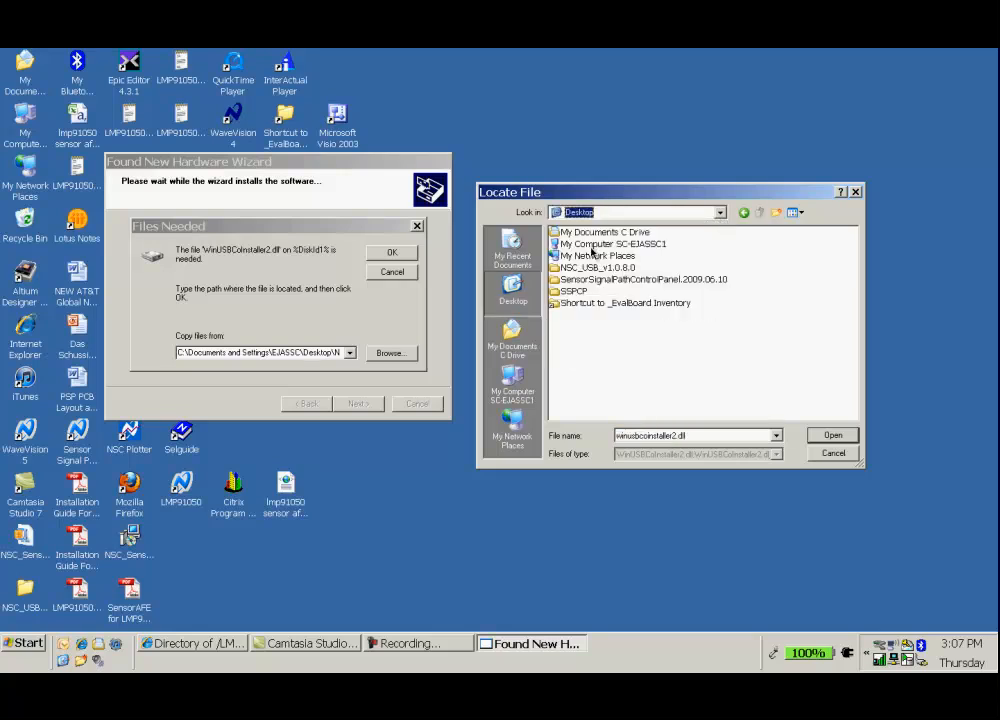
pyautogui.click(589, 268)
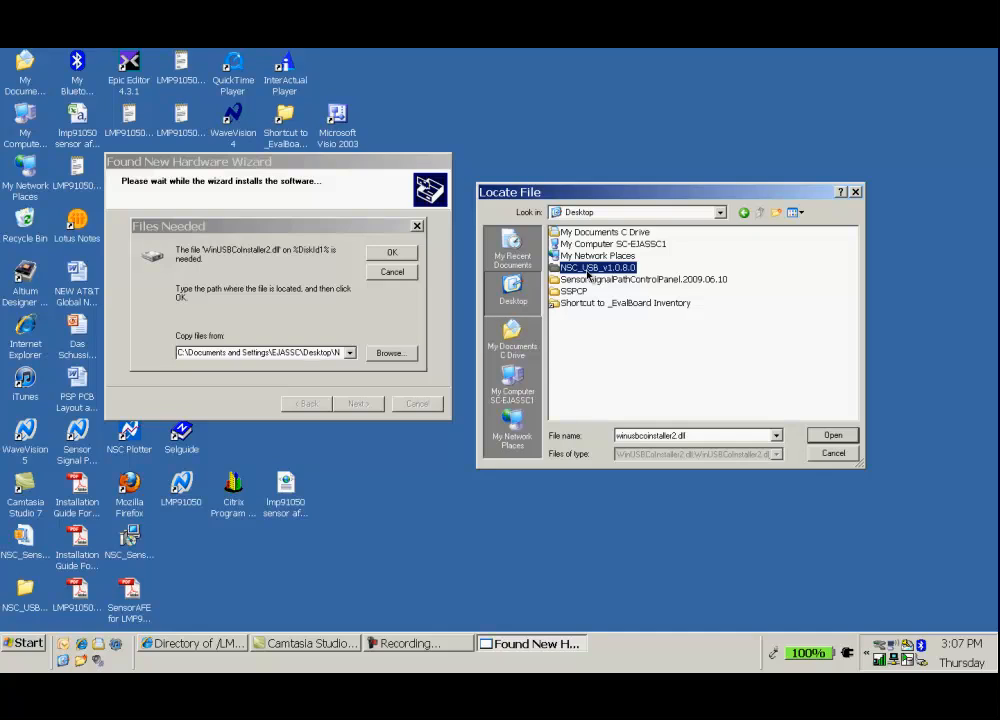
pyautogui.doubleClick(589, 268)
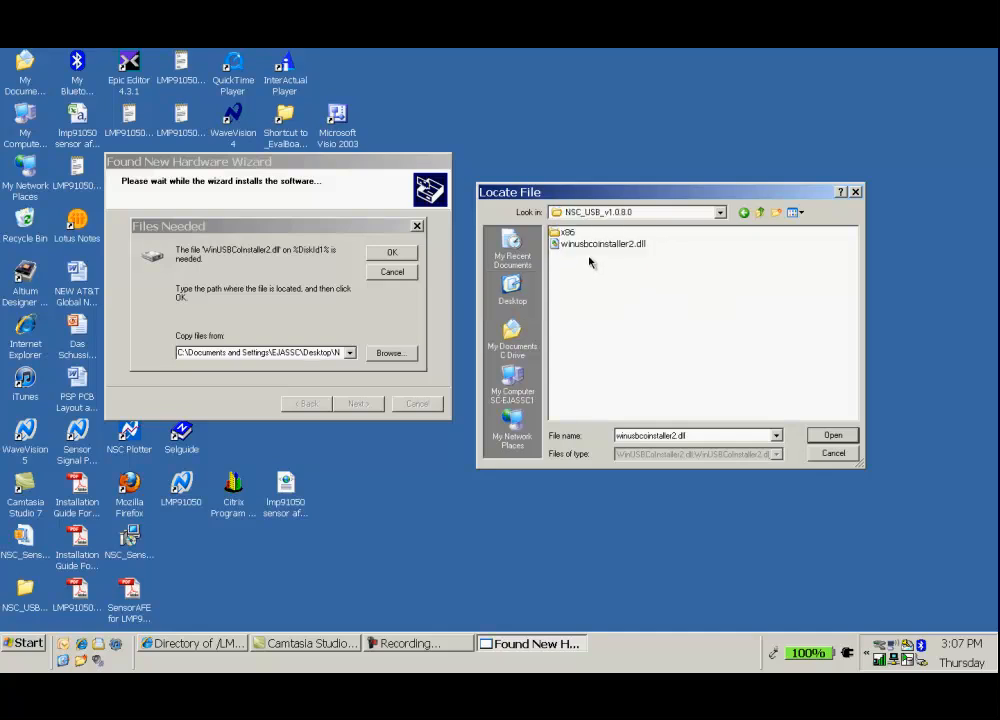
pyautogui.doubleClick(600, 244)
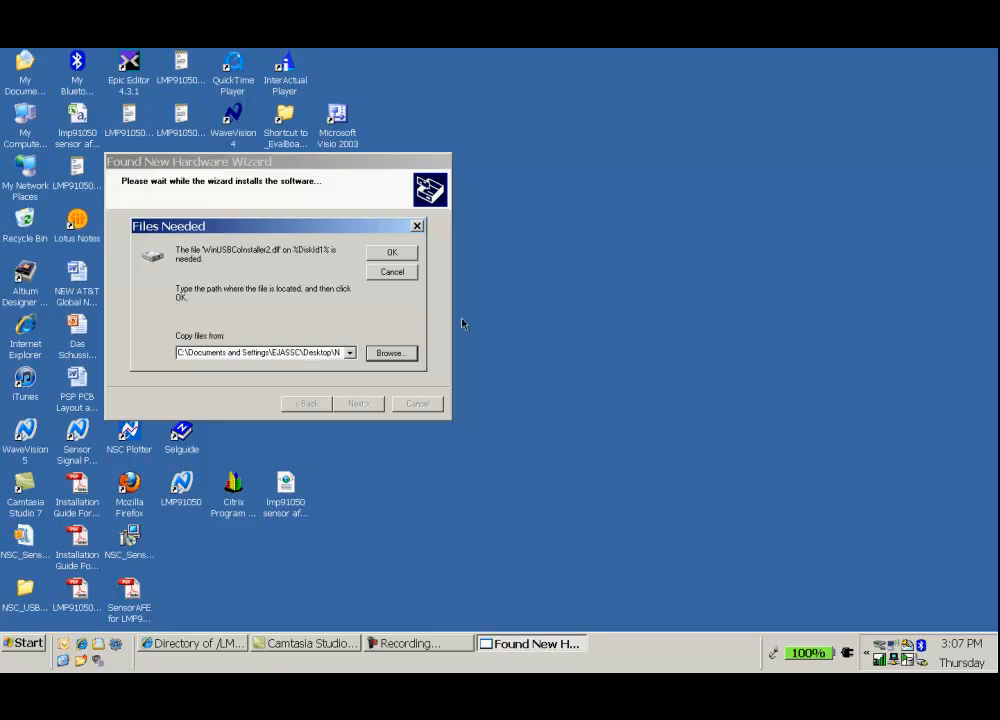
pyautogui.click(394, 253)
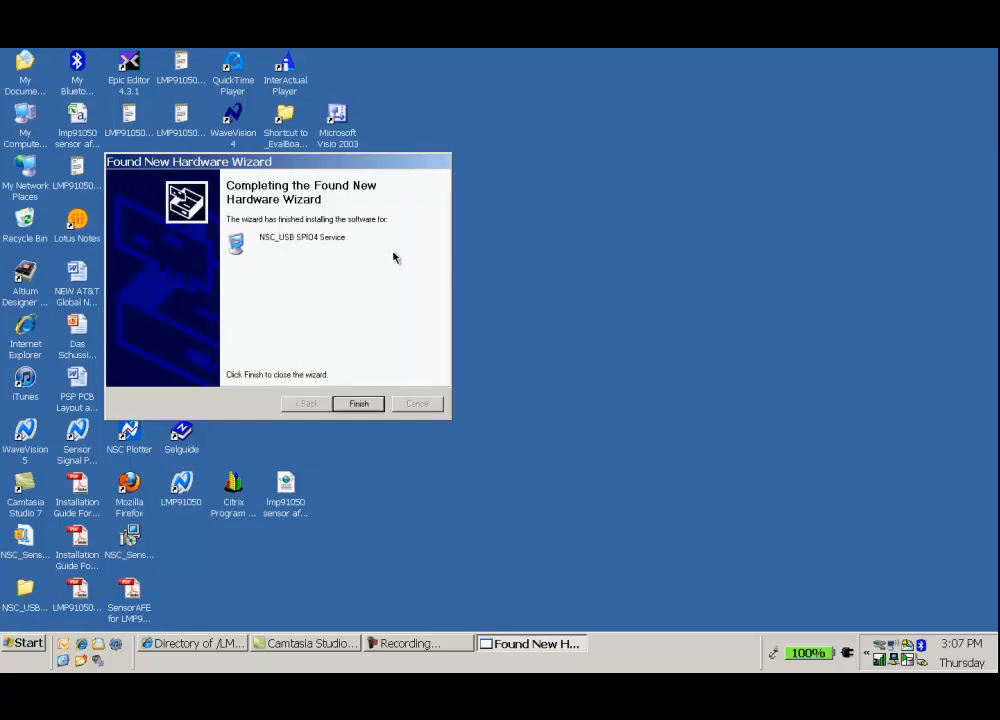
pyautogui.click(360, 404)
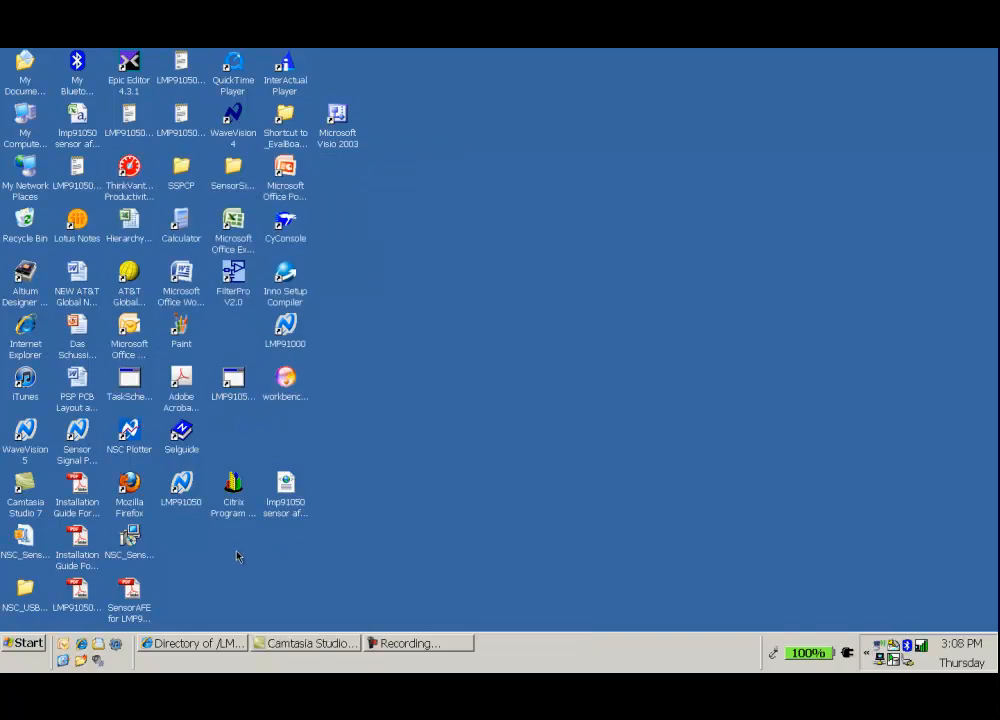
# - Launch the LMP91050 software and, following the step-by-step instructions, select the Heimann HMS J21 thermopile from the sensor database
pyautogui.click(186, 492)
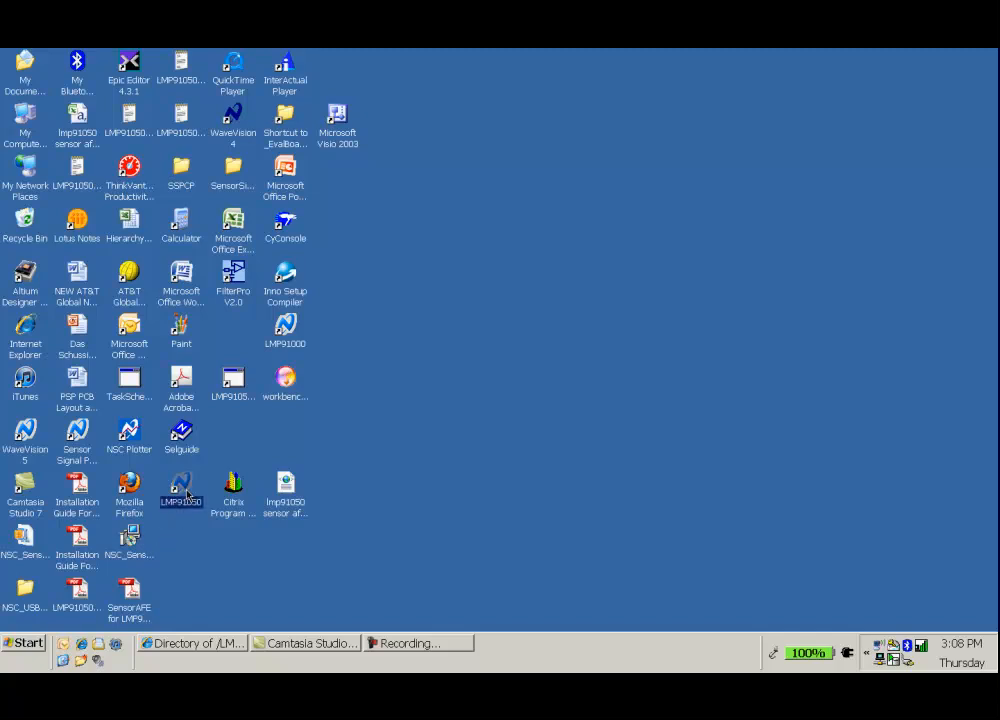
pyautogui.doubleClick(188, 491)
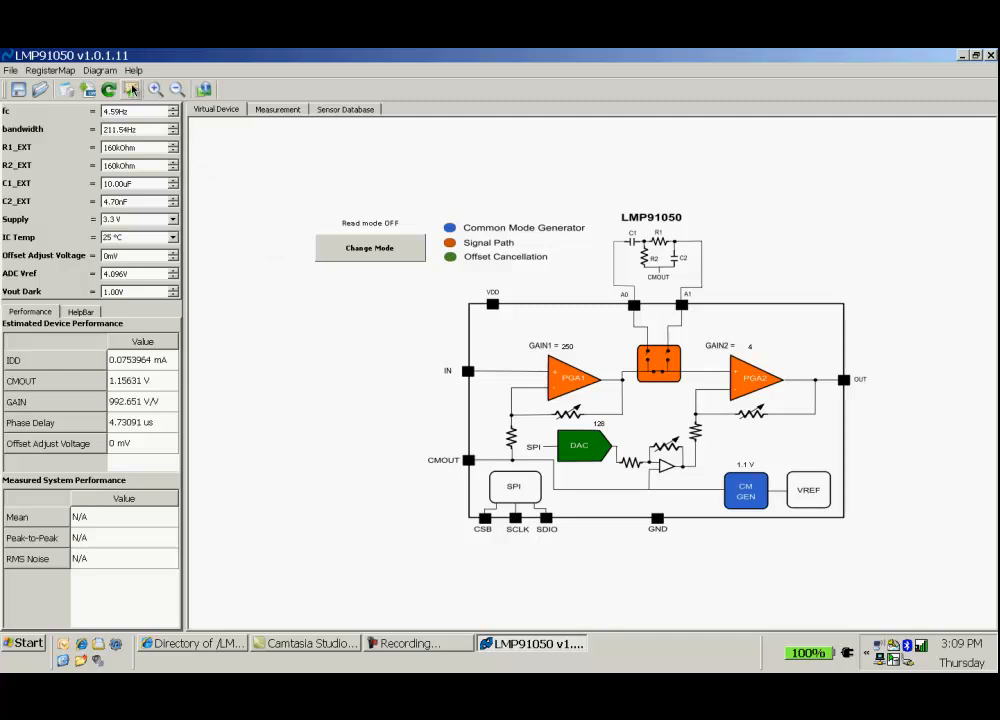
pyautogui.click(84, 313)
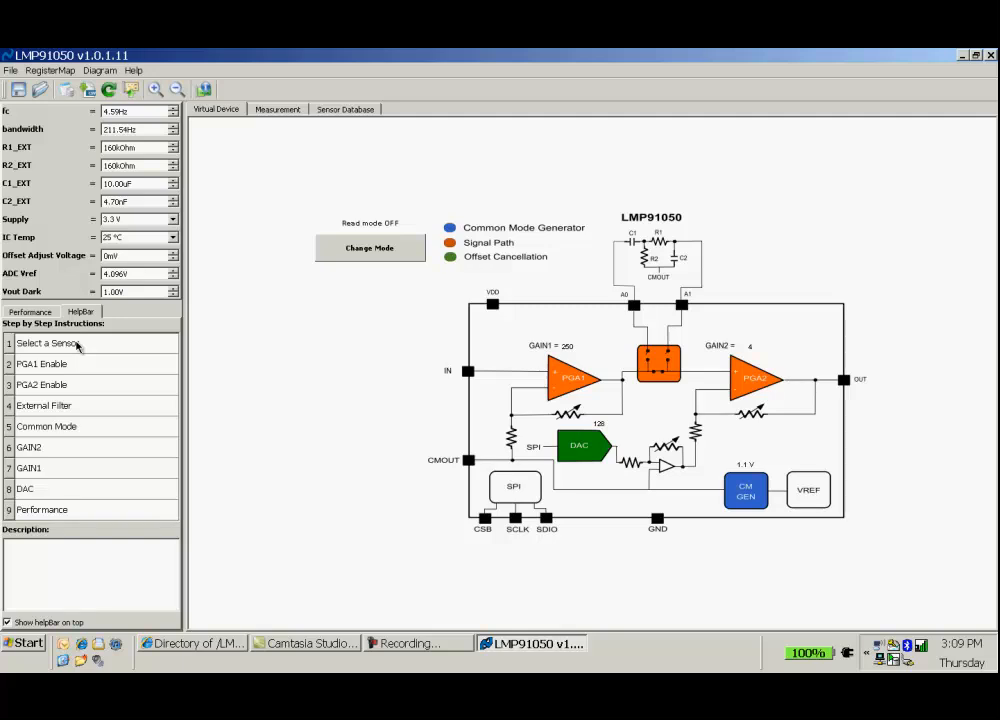
pyautogui.click(77, 345)
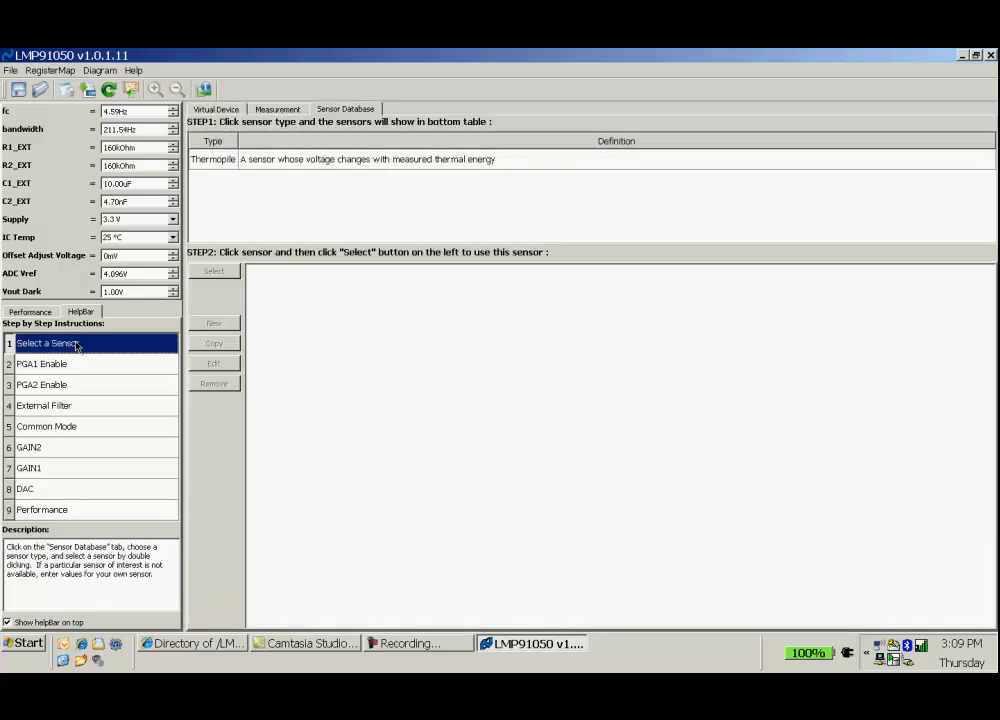
pyautogui.click(277, 165)
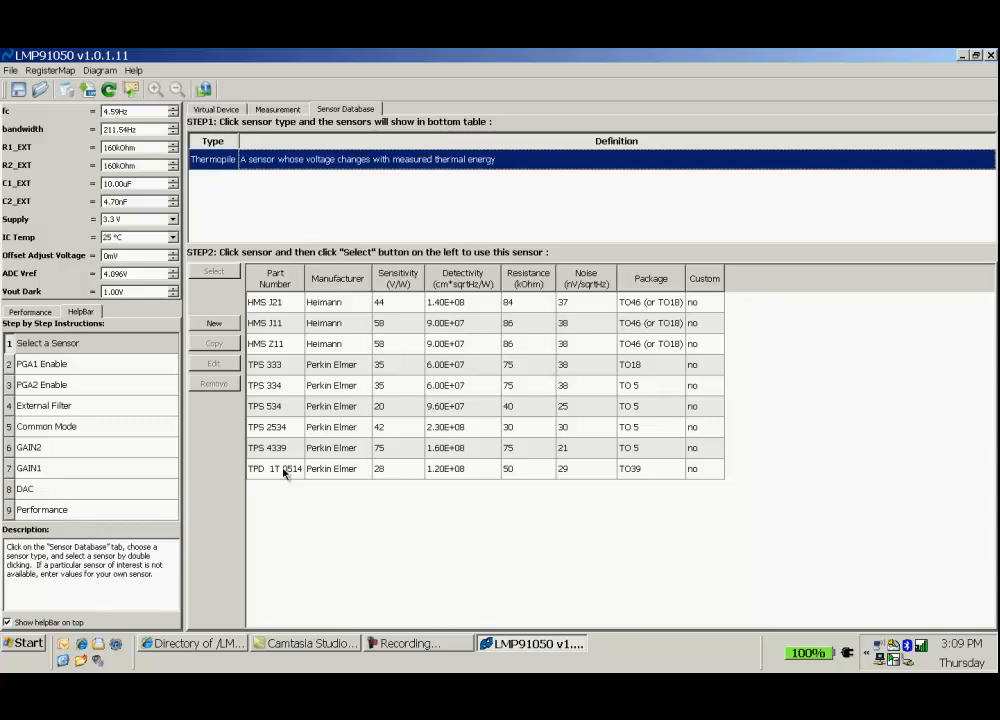
pyautogui.doubleClick(273, 308)
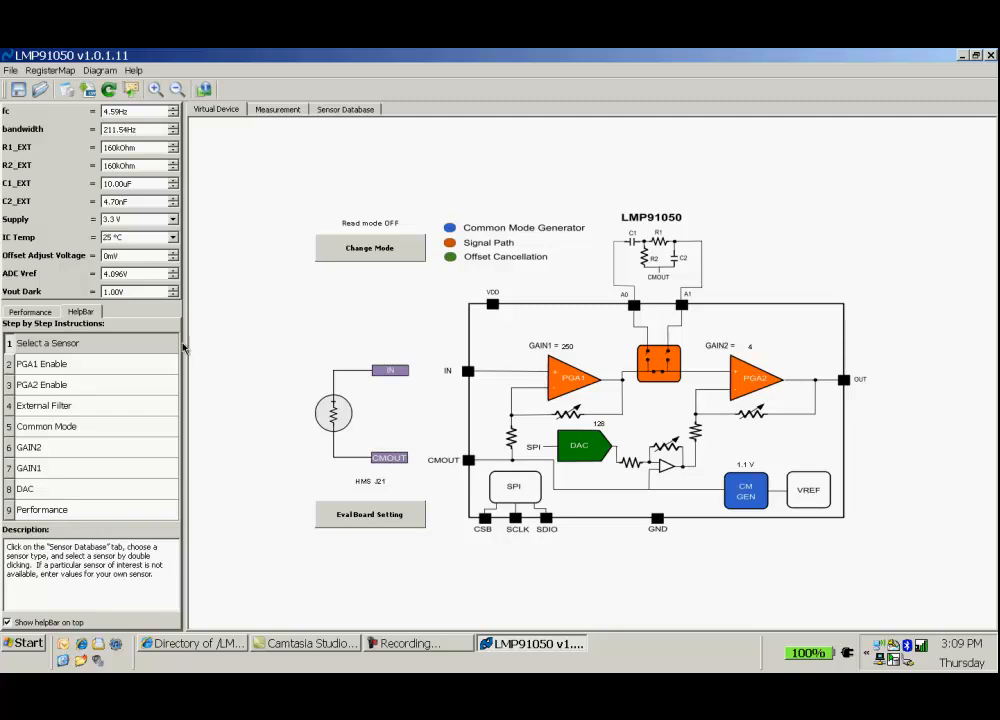
# - Follow the PGA1 Enable instruction and set EN1 to PGA1 On in the block diagram
pyautogui.click(63, 368)
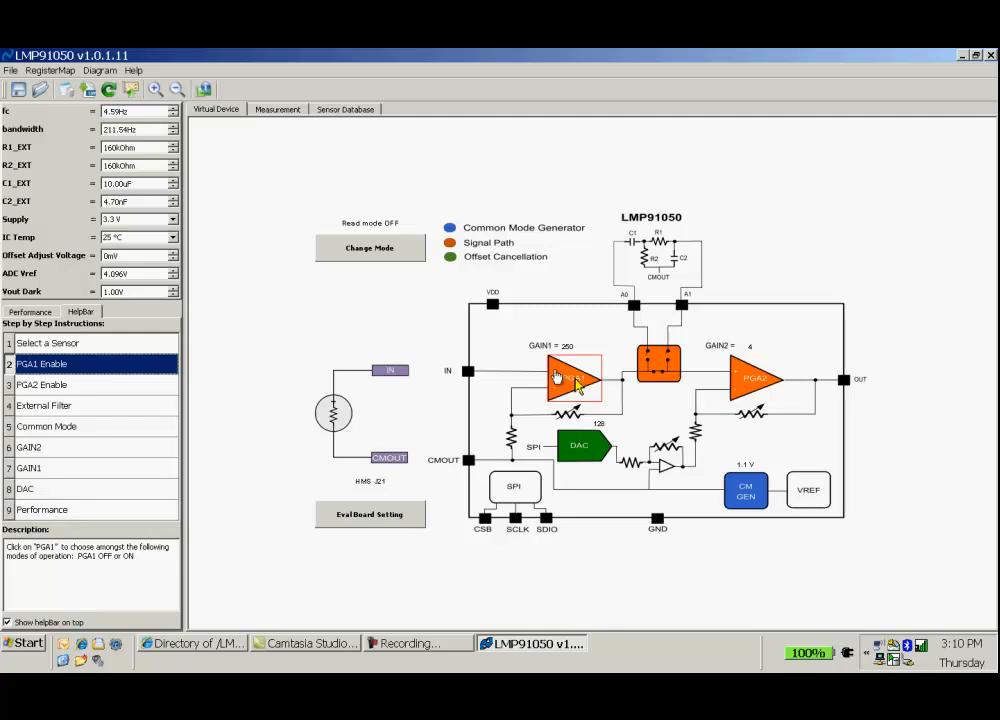
pyautogui.click(576, 384)
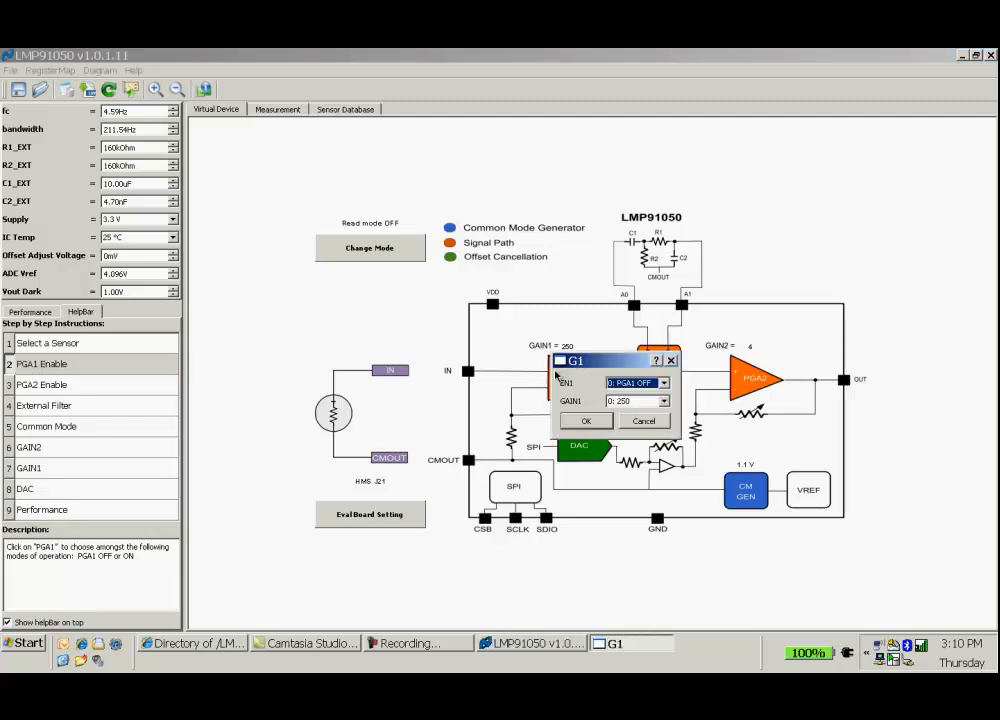
pyautogui.click(665, 385)
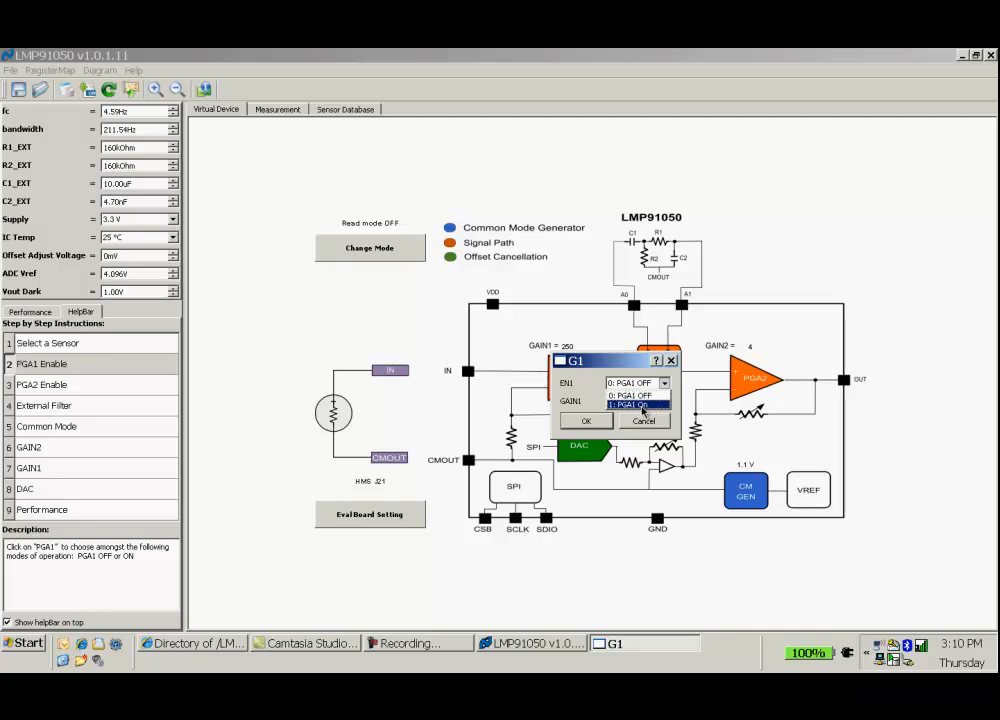
pyautogui.click(642, 406)
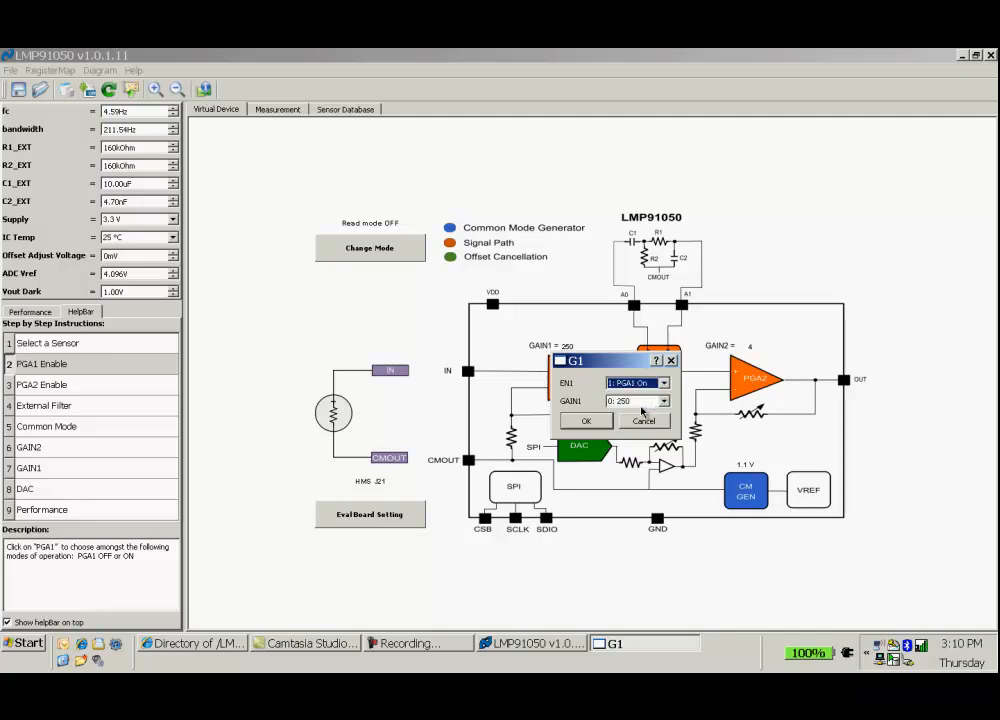
pyautogui.click(588, 422)
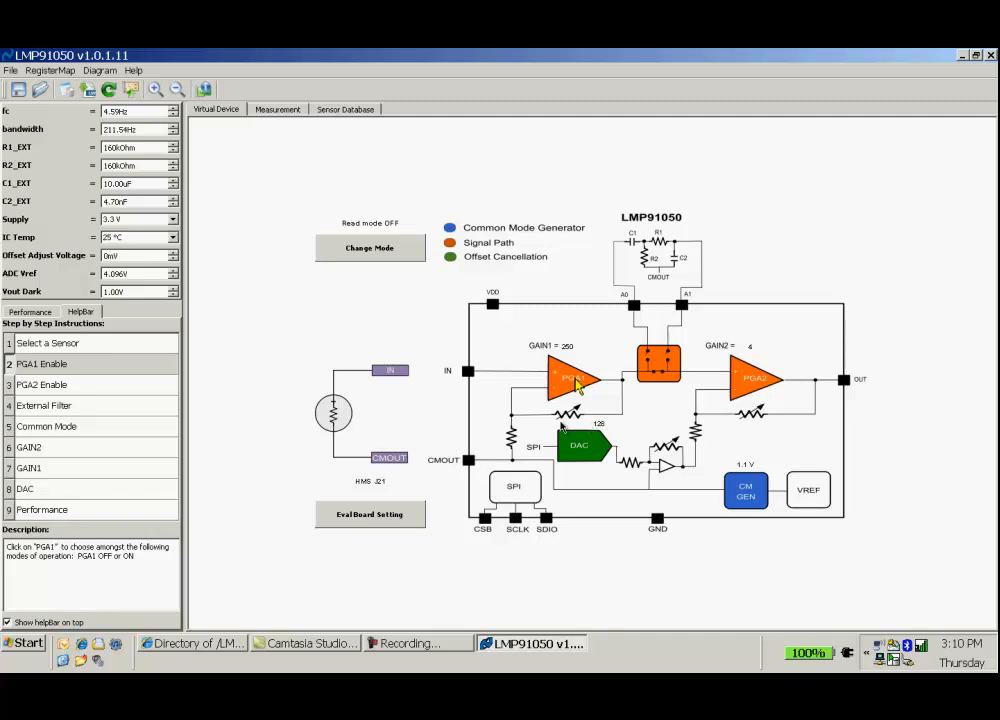
# - Follow the PGA2 Enable instruction and set EN2 to PGA2 On in the block diagram
pyautogui.click(69, 384)
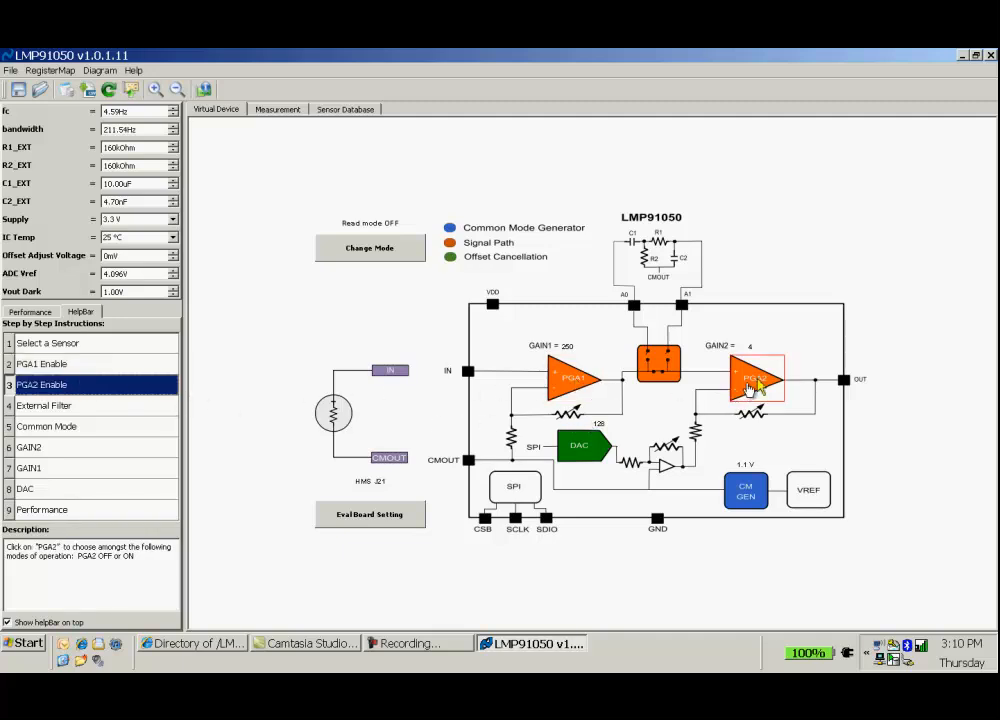
pyautogui.click(755, 386)
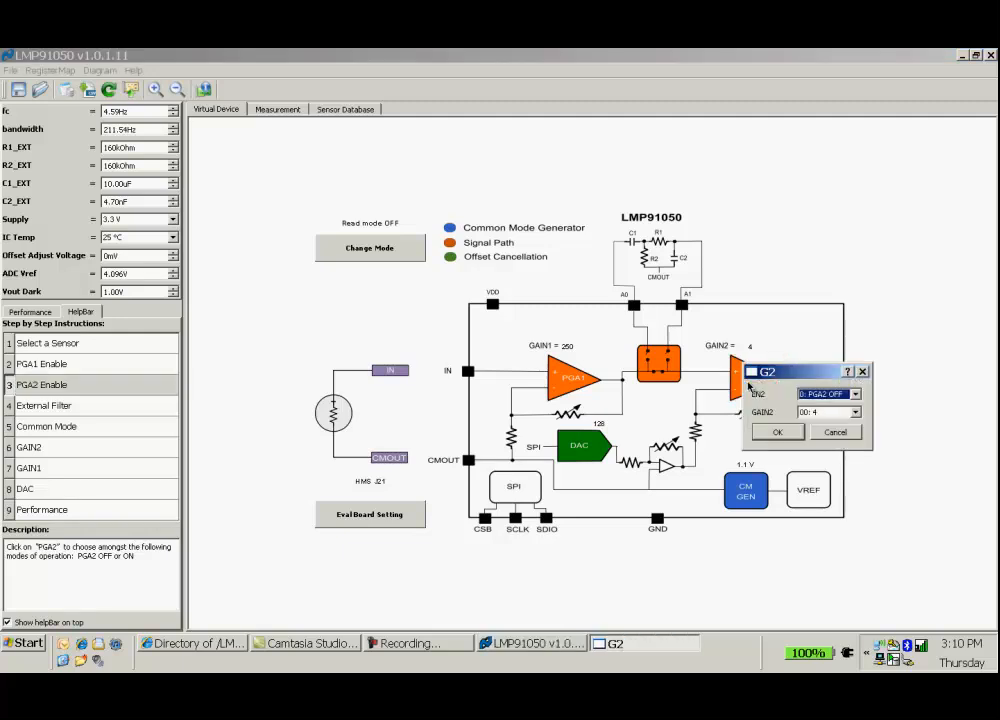
pyautogui.click(850, 395)
pyautogui.click(843, 416)
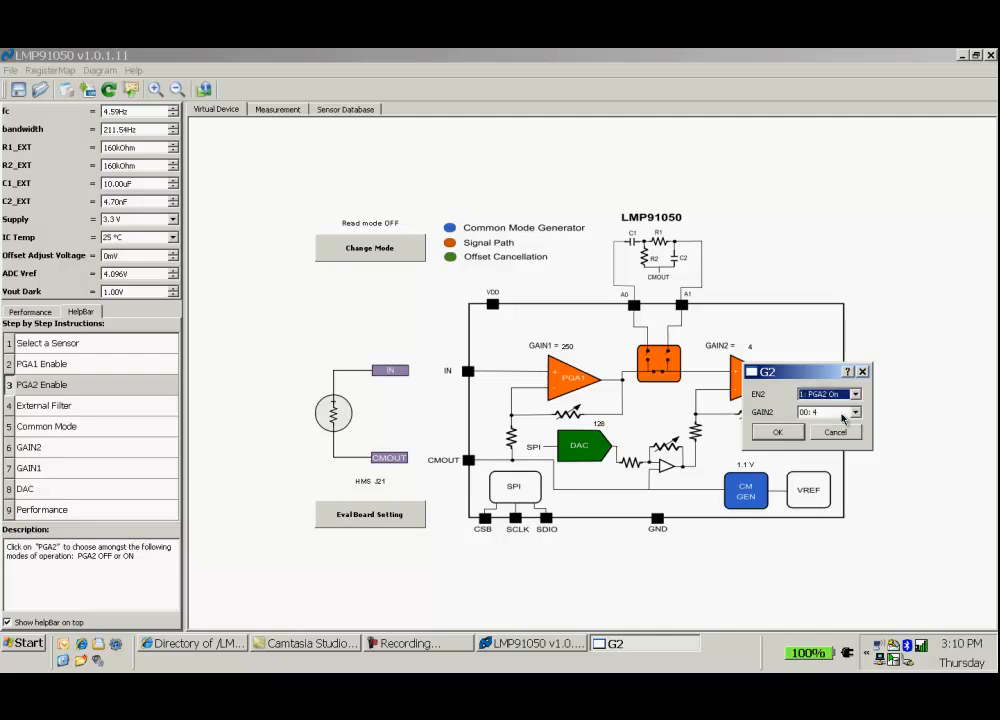
pyautogui.click(777, 432)
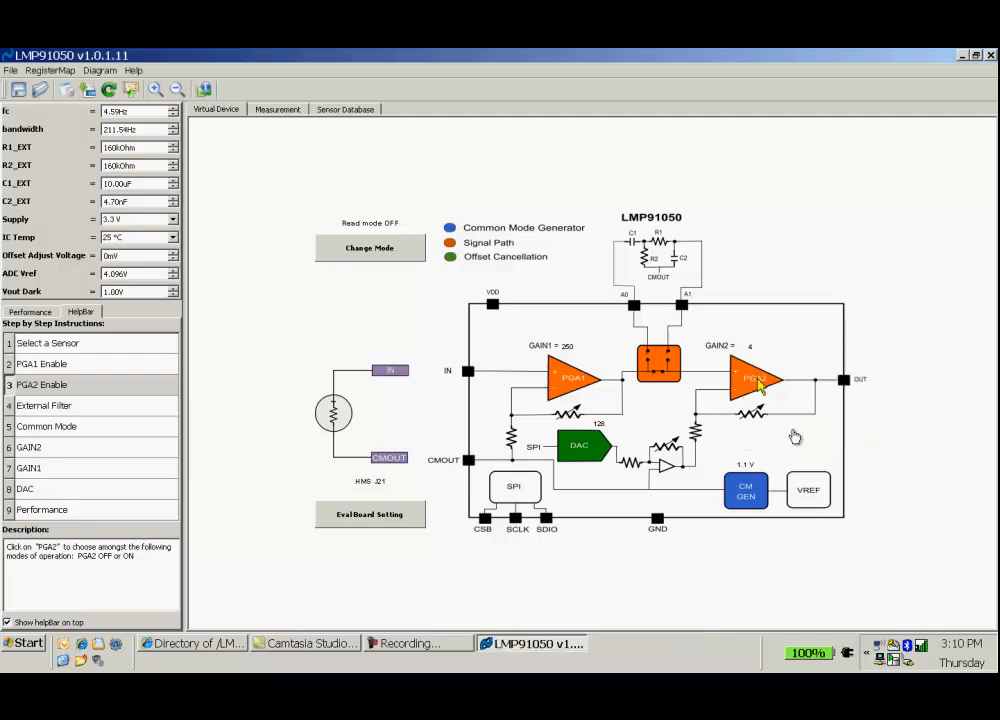
# - Follow the External Filter instruction and accept PGA1 to PGA2 direct as the EXT_FILT setting of the switch
pyautogui.click(60, 410)
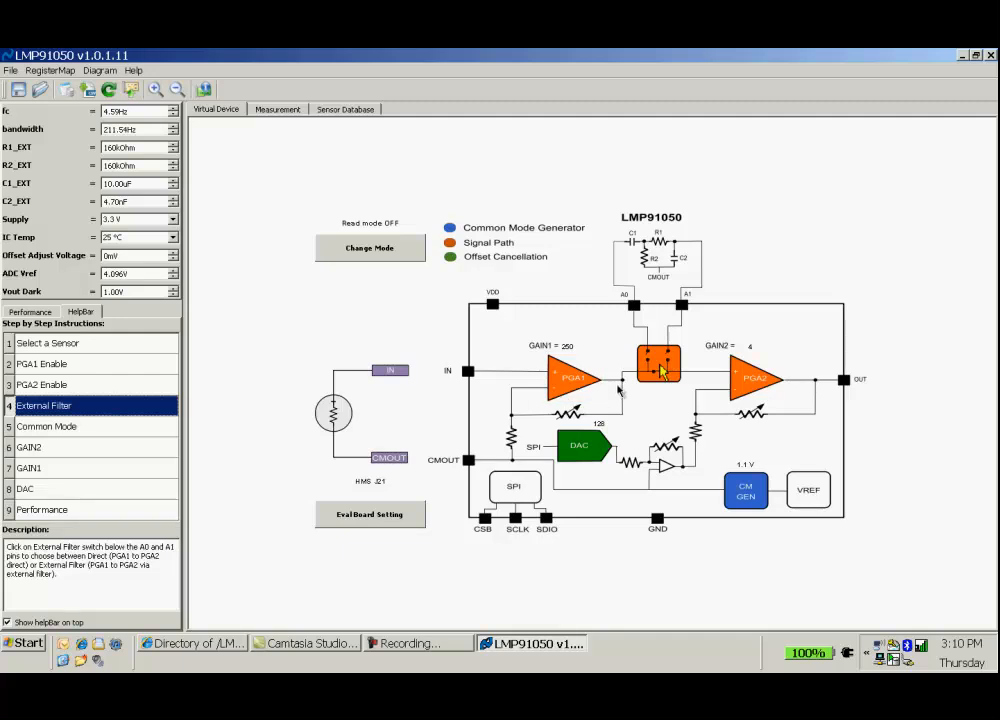
pyautogui.click(651, 372)
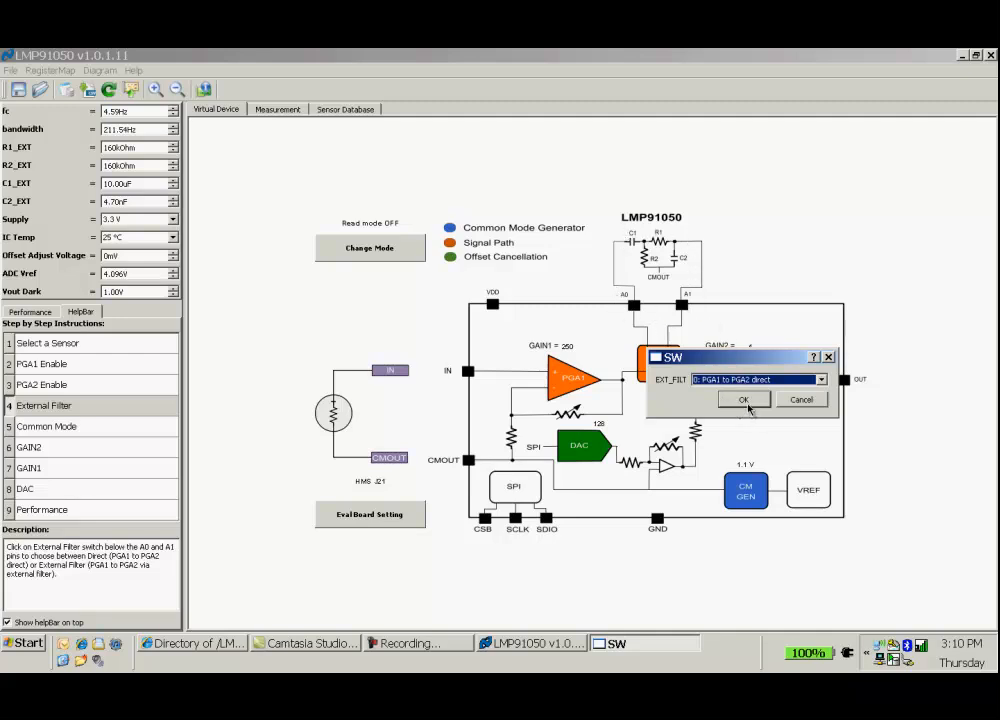
pyautogui.press('Return')
# - Follow the Common Mode instruction and accept 1.1 V as the CMN_MODE setting of the CM GEN block
pyautogui.click(65, 428)
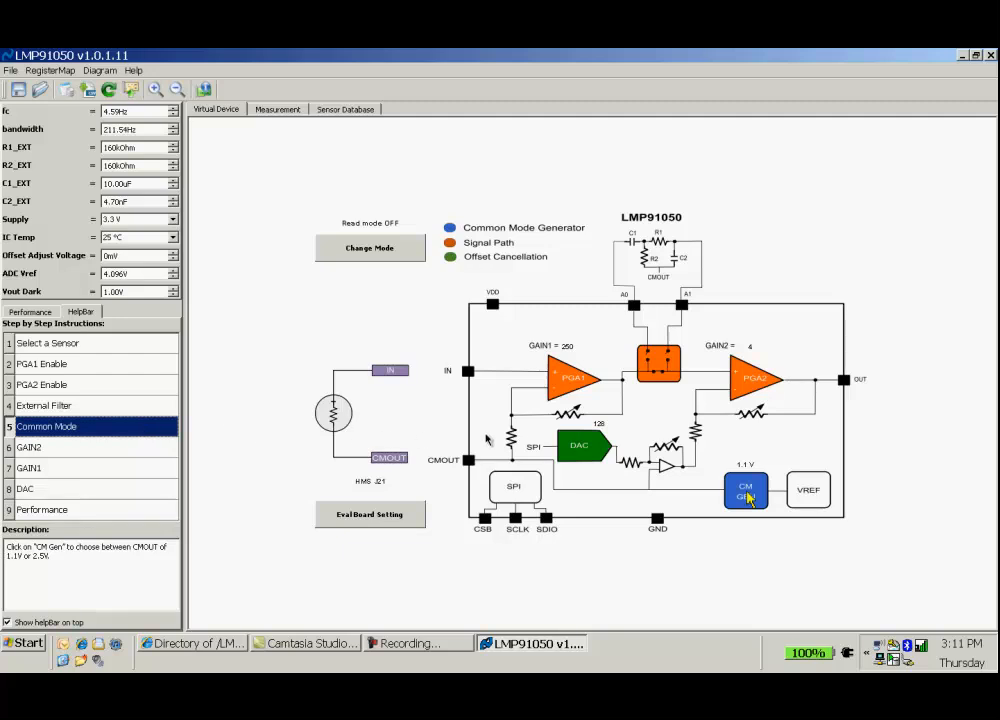
pyautogui.click(745, 493)
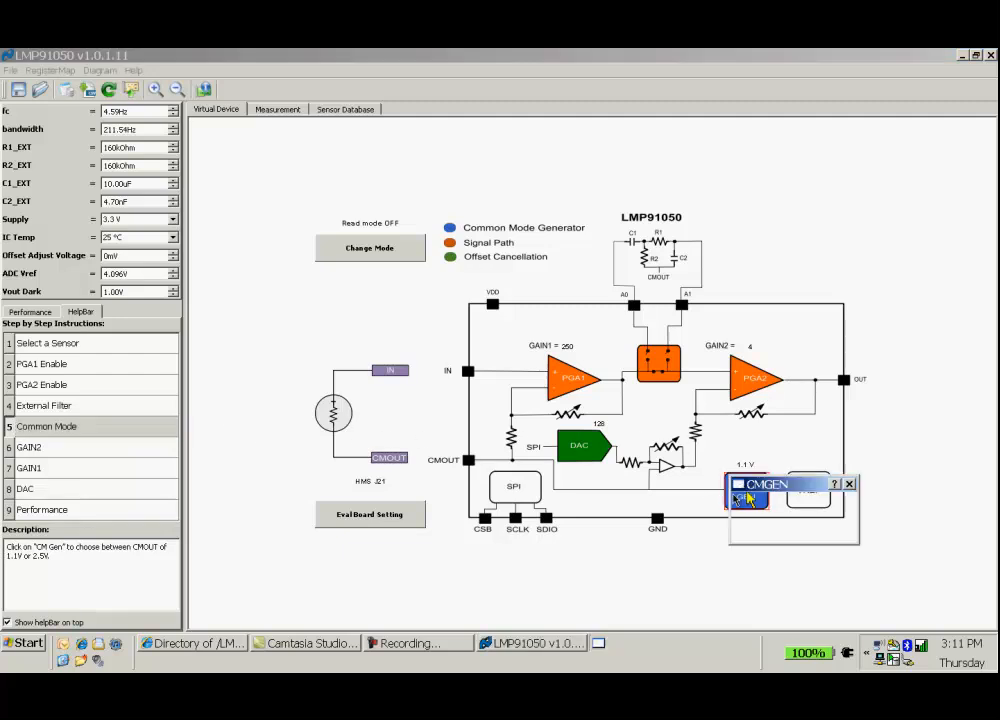
pyautogui.click(843, 507)
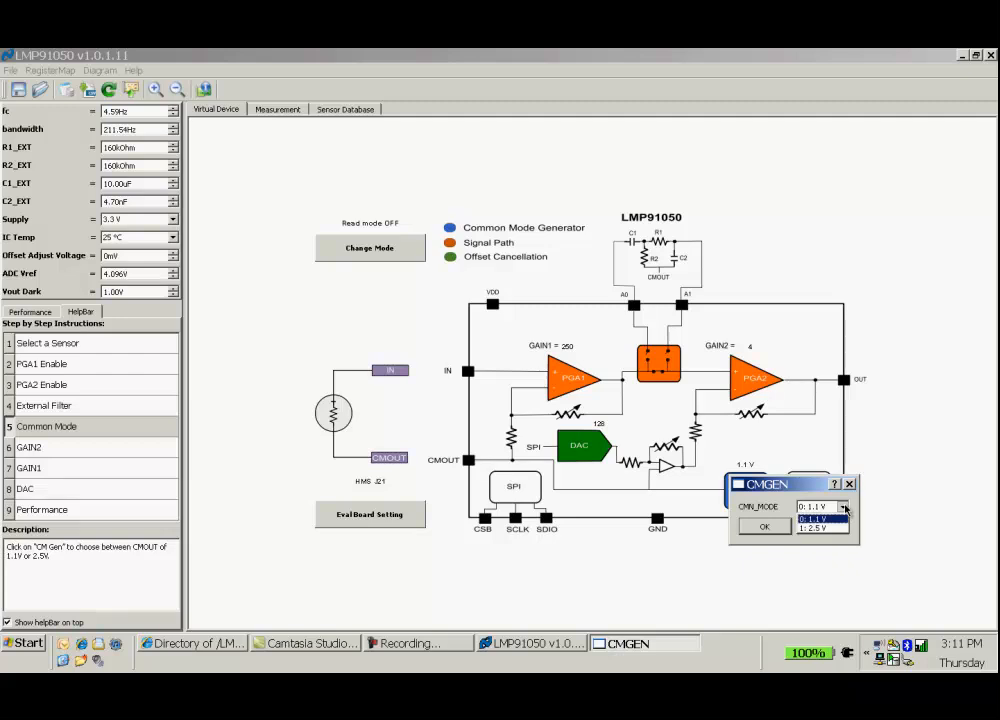
pyautogui.click(845, 508)
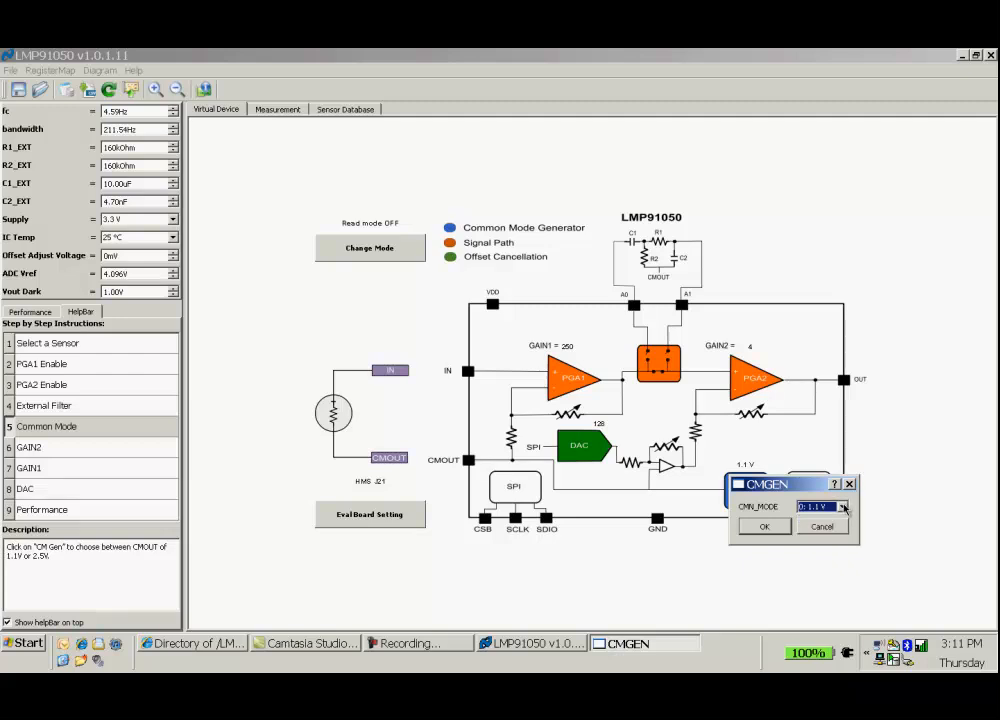
pyautogui.click(763, 527)
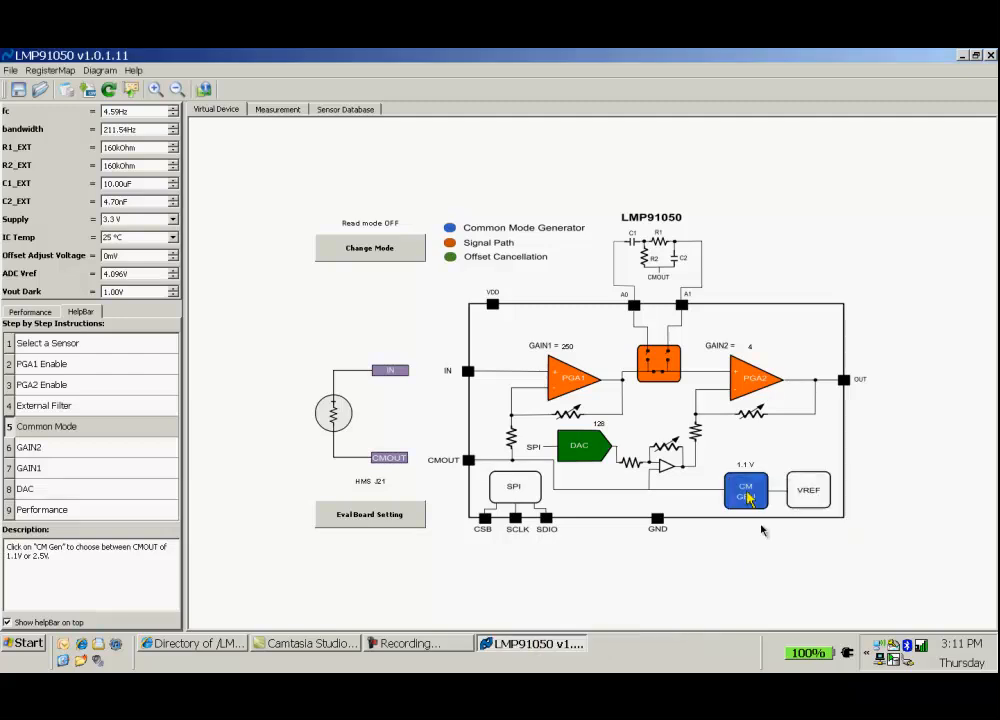
# - Display the GAIN2 instruction and accept a GAIN1 of 250 in the PGA1 settings
pyautogui.click(31, 450)
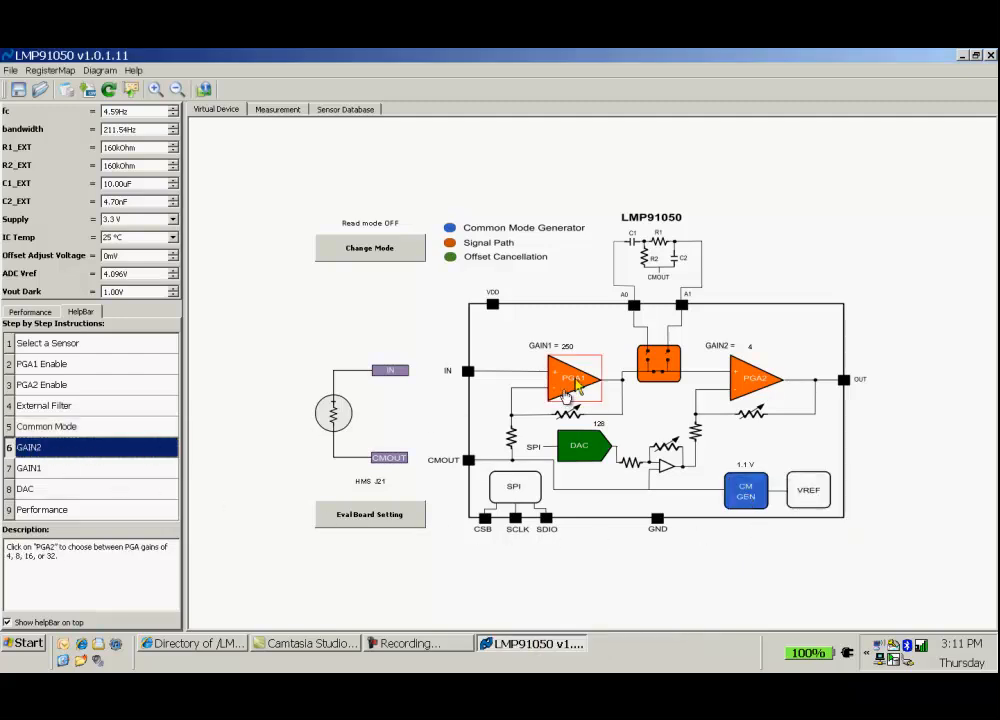
pyautogui.click(574, 384)
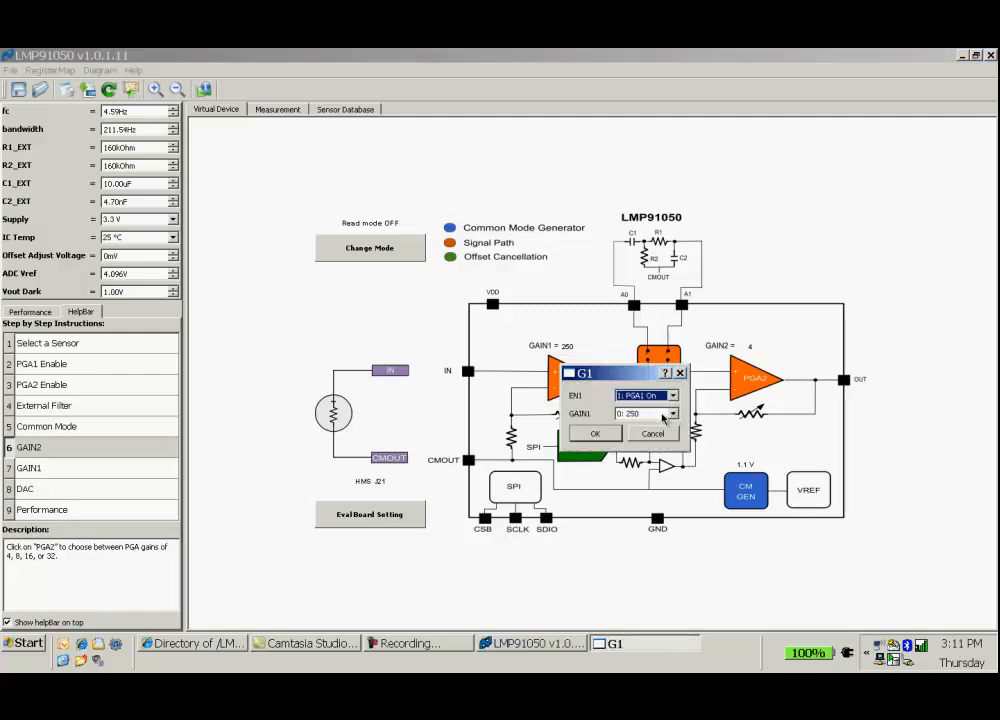
pyautogui.click(597, 435)
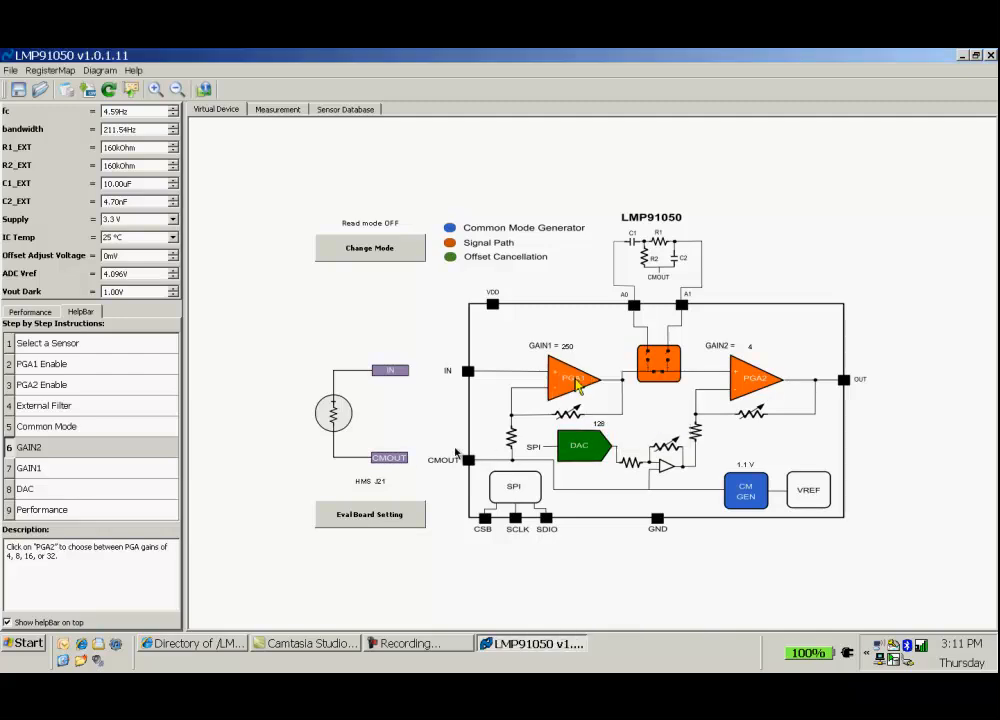
# - Display the GAIN1 instruction and accept a GAIN2 of 4 with EN2 at PGA2 On in the PGA2 settings
pyautogui.click(42, 472)
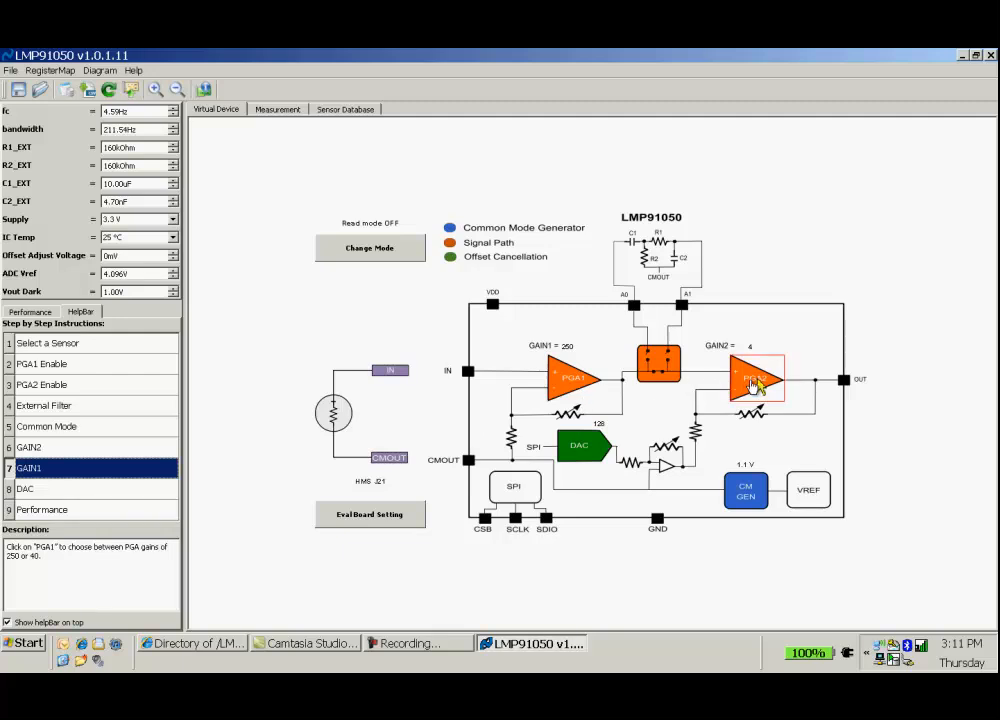
pyautogui.click(755, 385)
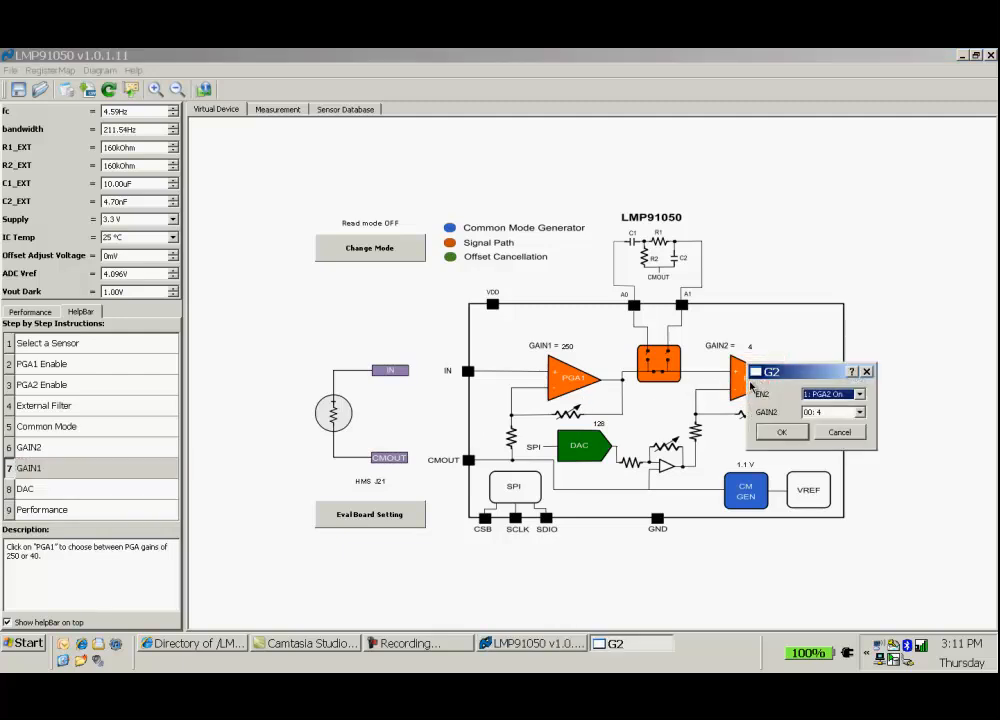
pyautogui.click(782, 432)
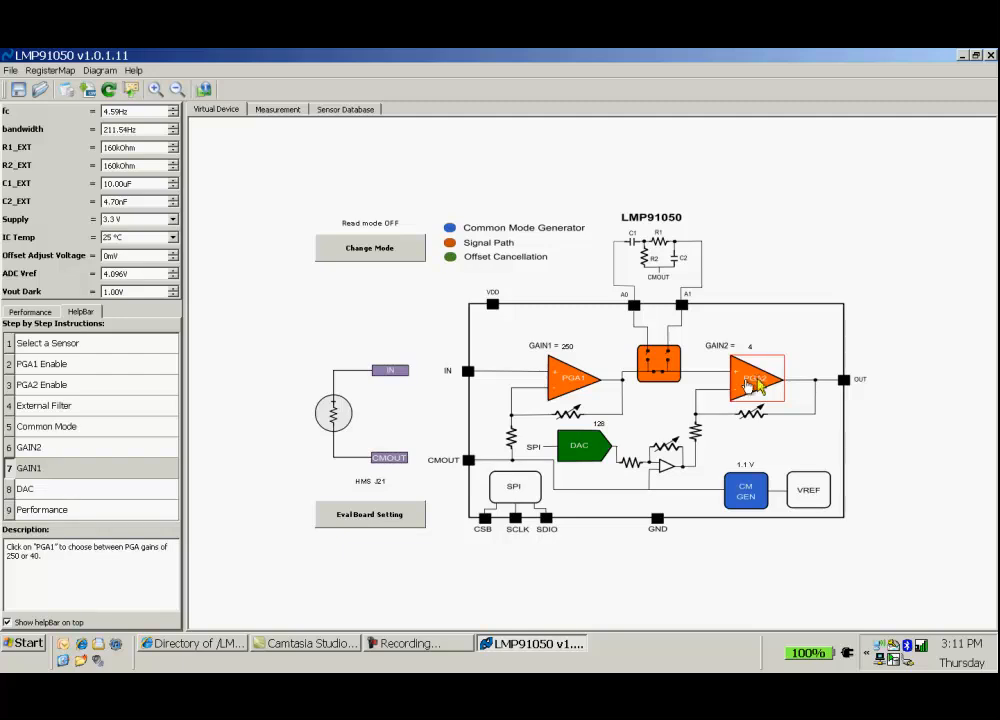
# - Follow the DAC instruction and accept an NDAC value of 128 in the DAC block's settings
pyautogui.click(58, 490)
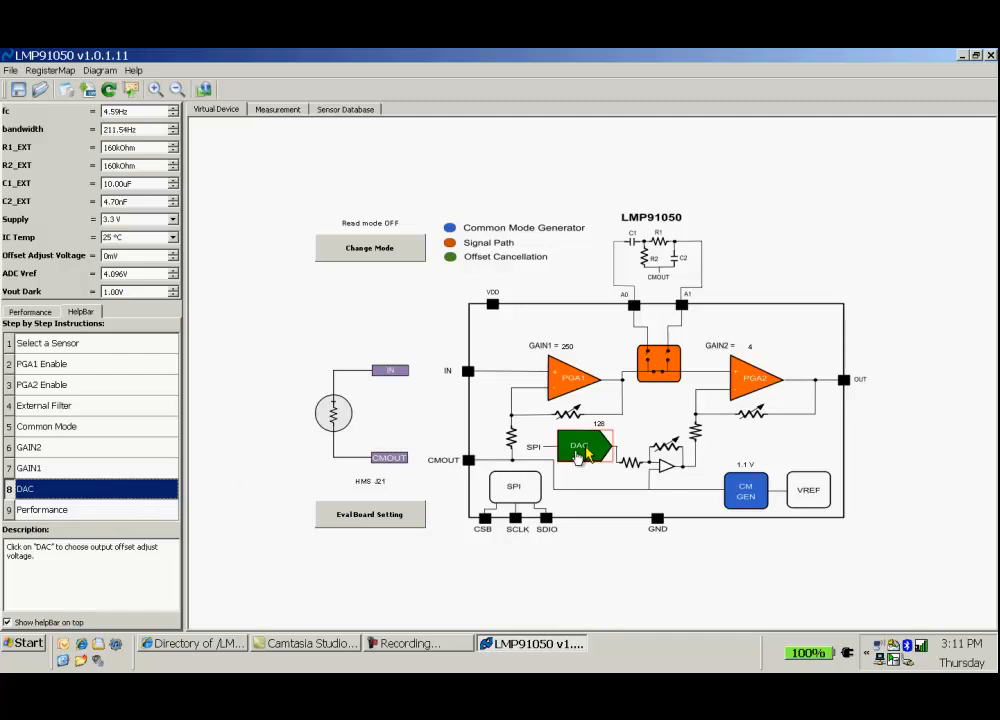
pyautogui.click(578, 453)
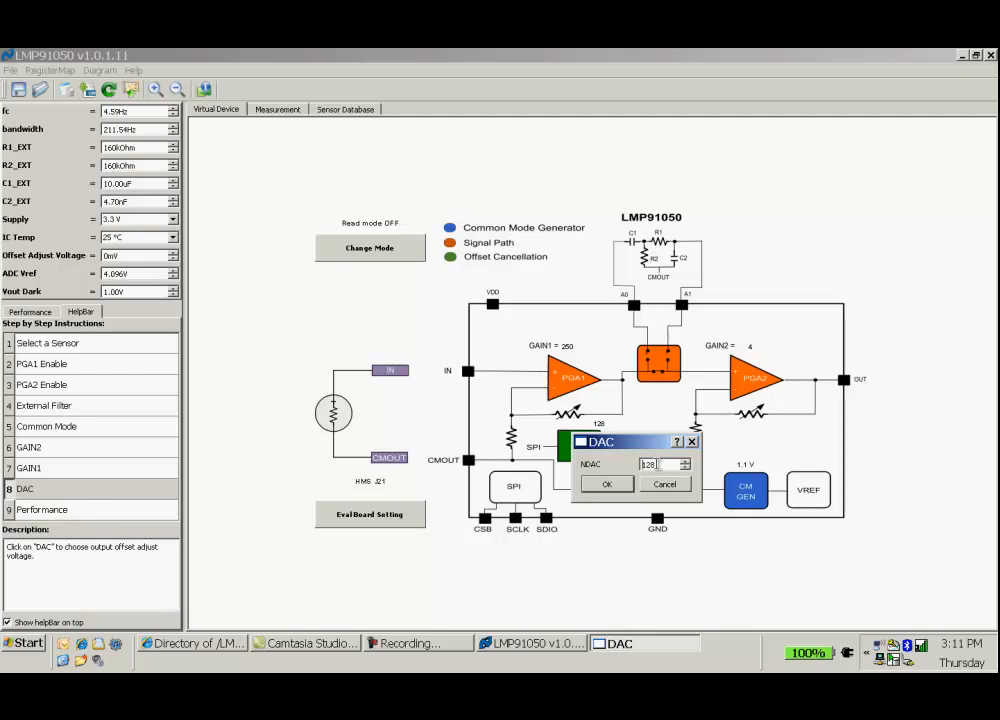
pyautogui.click(609, 487)
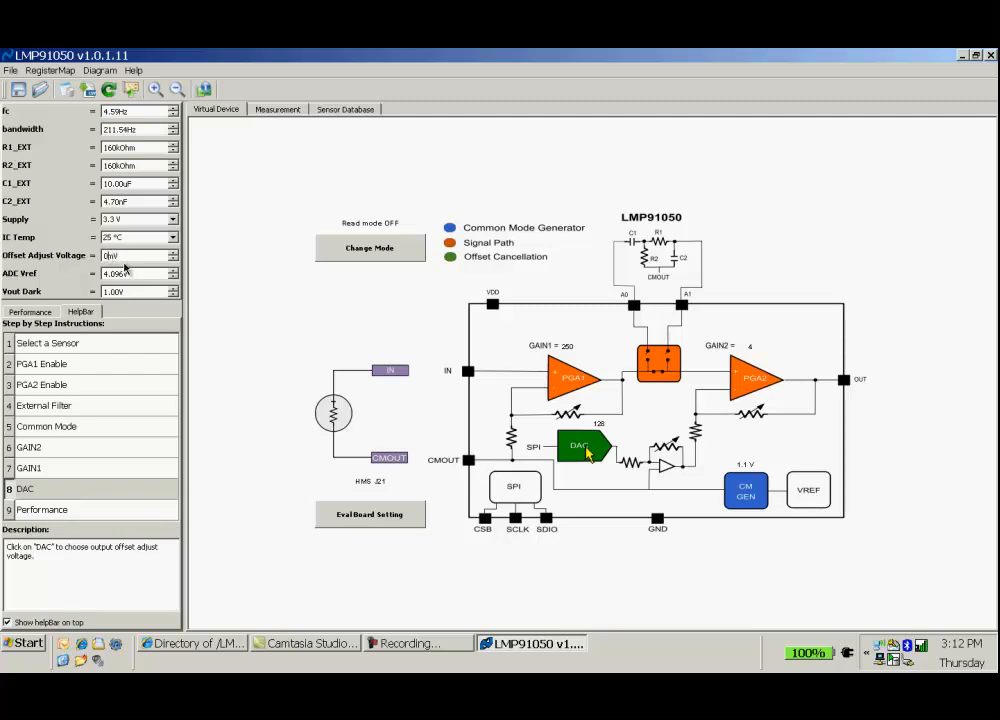
# - Set the Offset Adjust Voltage to 50 mV and follow the Performance instruction to show the estimated device performance
pyautogui.press('BackSpace')
pyautogui.click(45, 512)
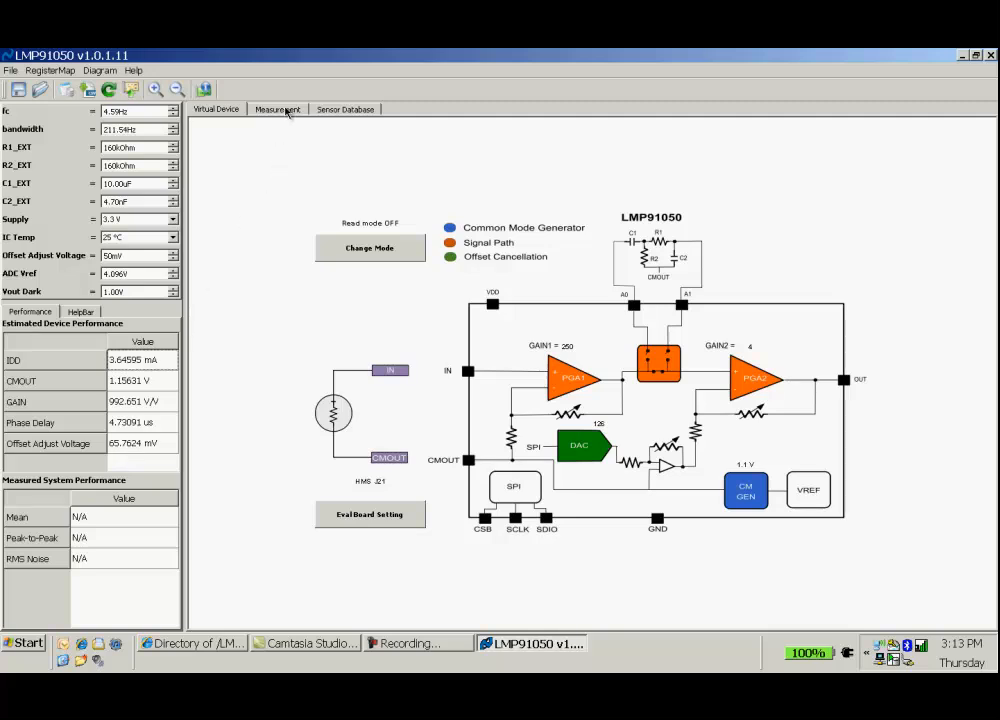
# - Run a 1-second measurement of the sensor board with the display format Output Voltage (V)
pyautogui.click(280, 110)
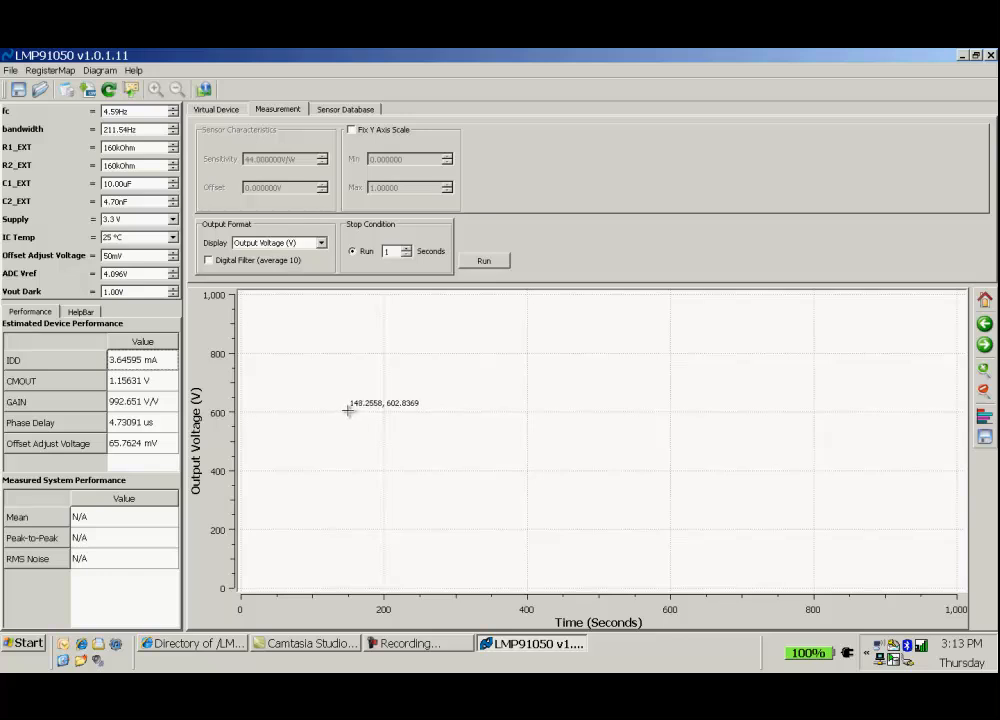
pyautogui.click(483, 264)
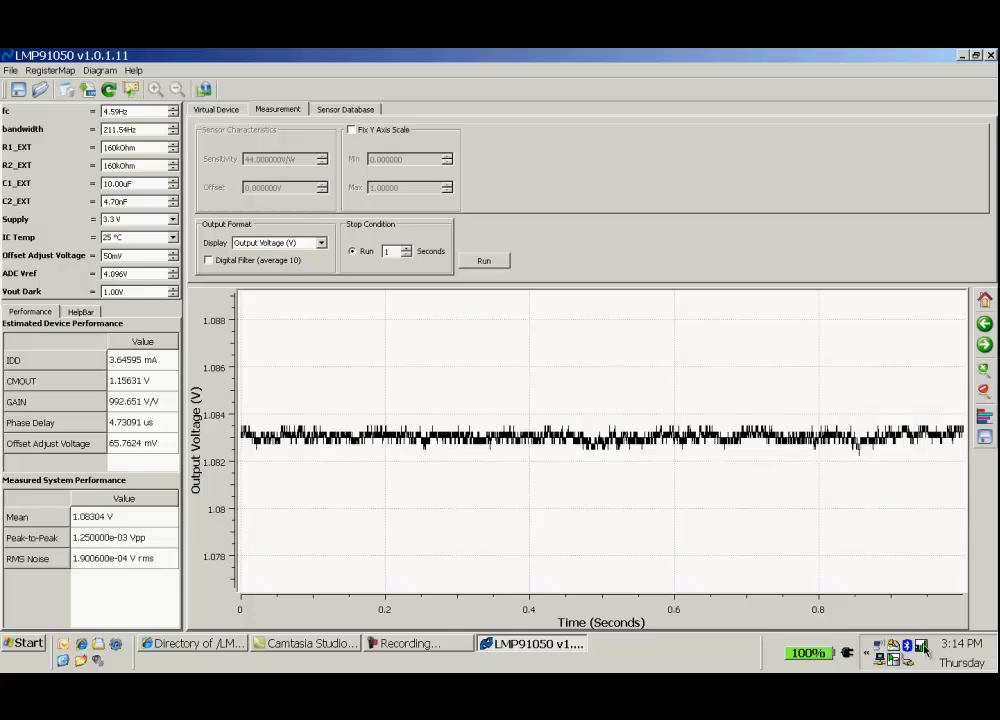
pyautogui.click(448, 643)
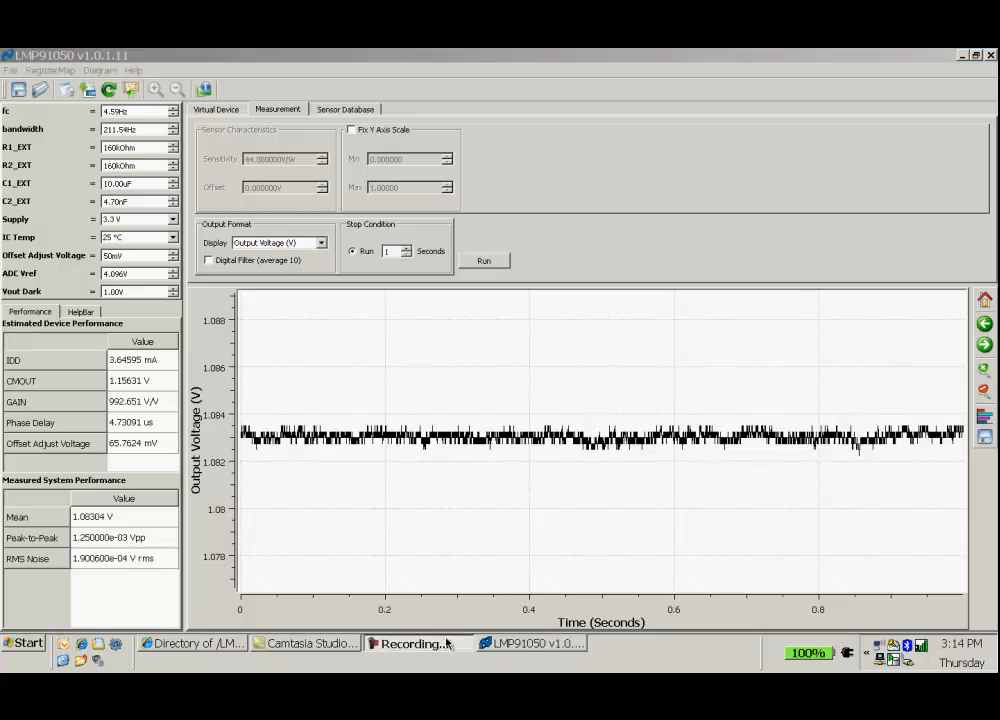